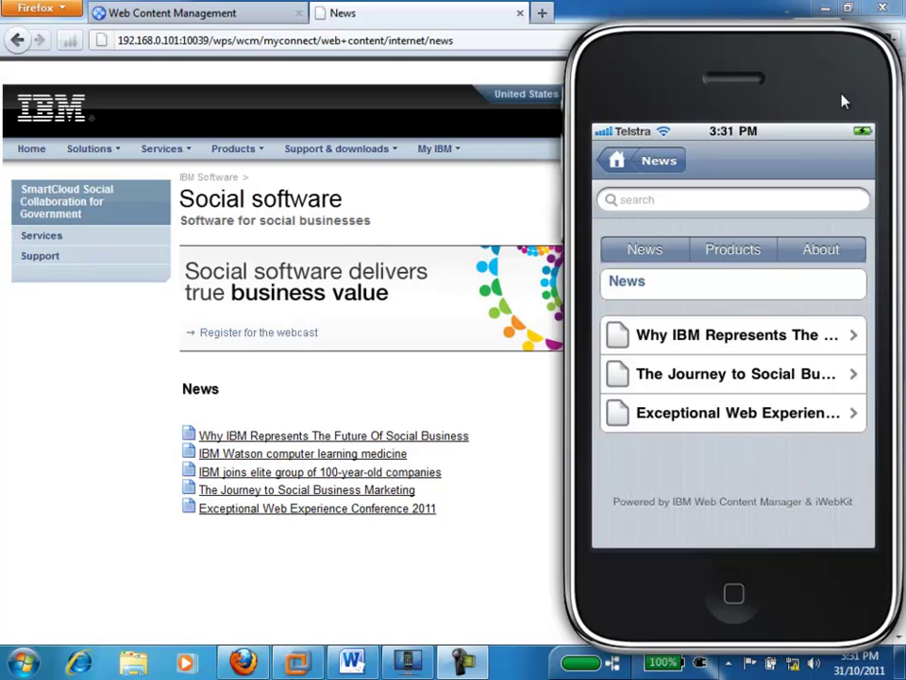
# Close the iPhone simulator, then expand and collapse the Content Authoring toolbar
pyautogui.click(472, 390)
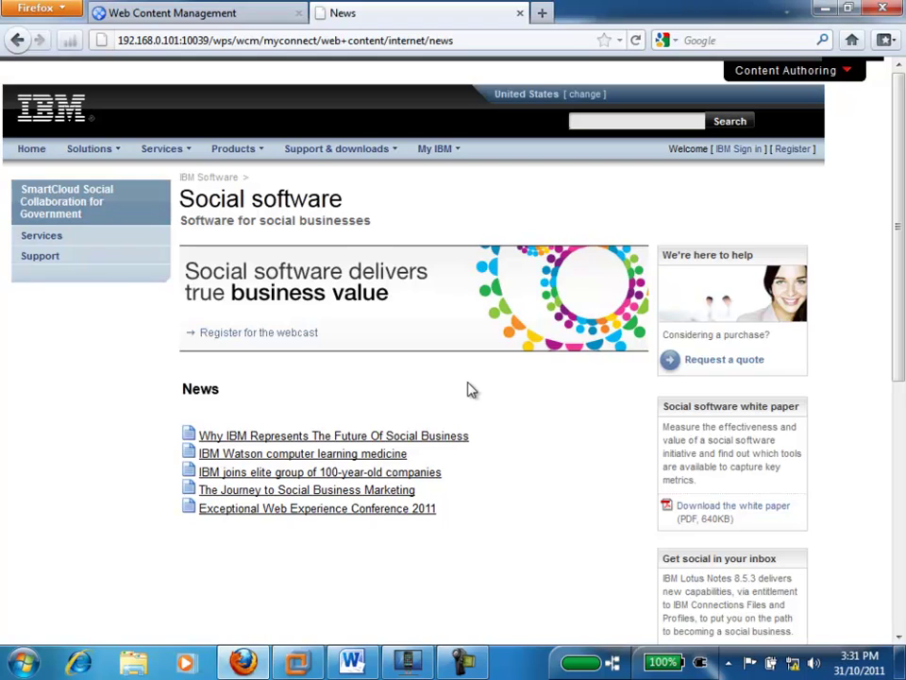
pyautogui.click(795, 76)
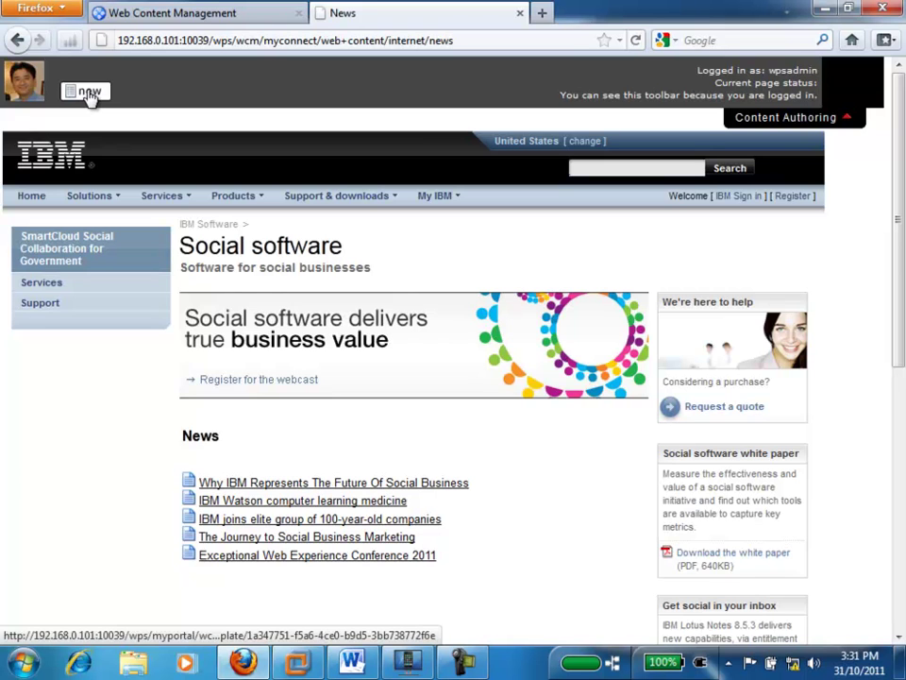
pyautogui.click(794, 117)
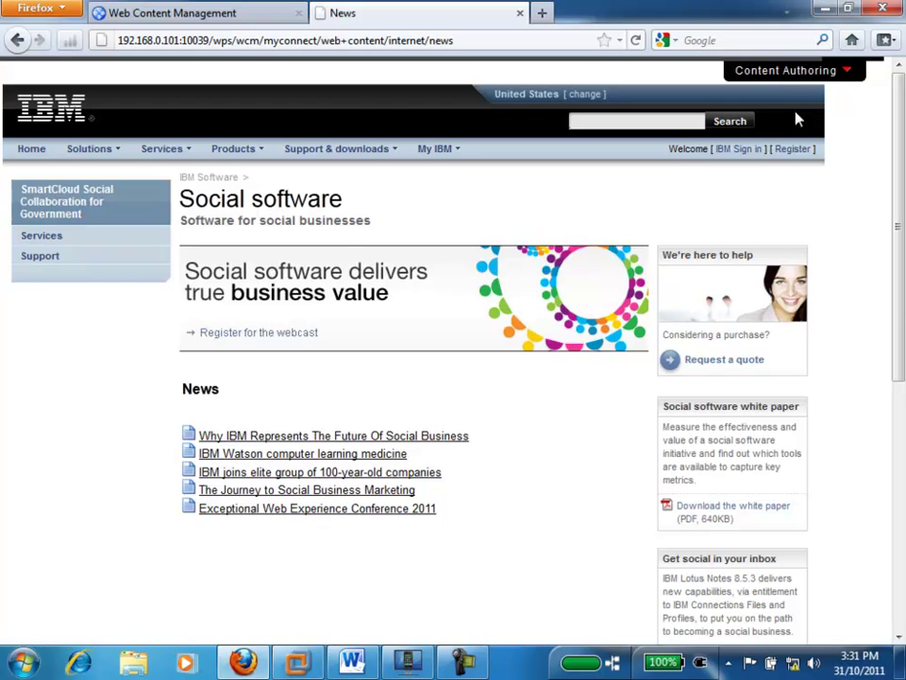
# Switch to the Web Content Management browser tab
pyautogui.click(179, 14)
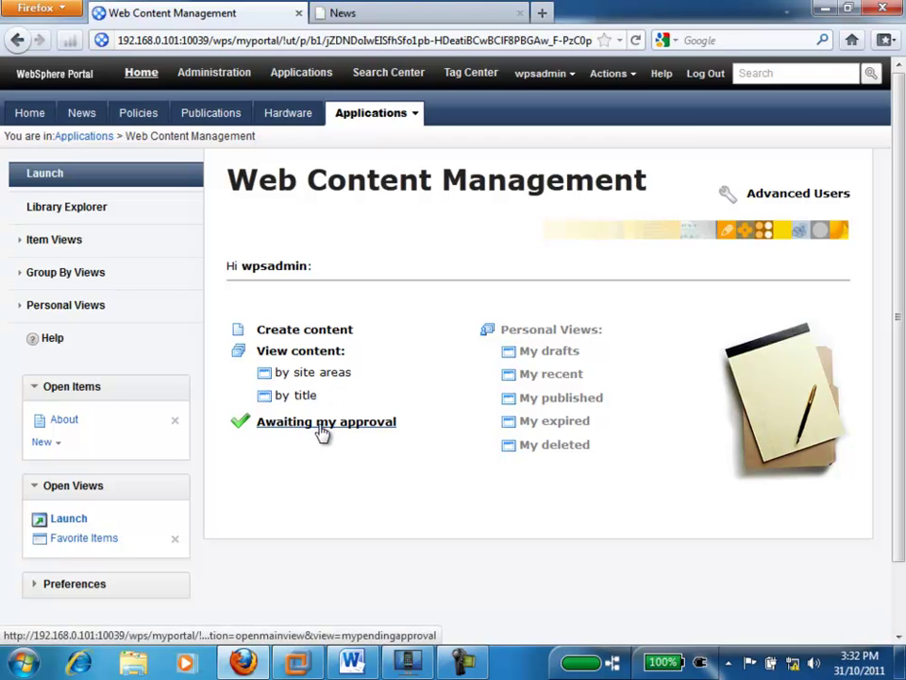
# Create a new content item from the News authoring template and dismiss the Problem alert
pyautogui.click(332, 333)
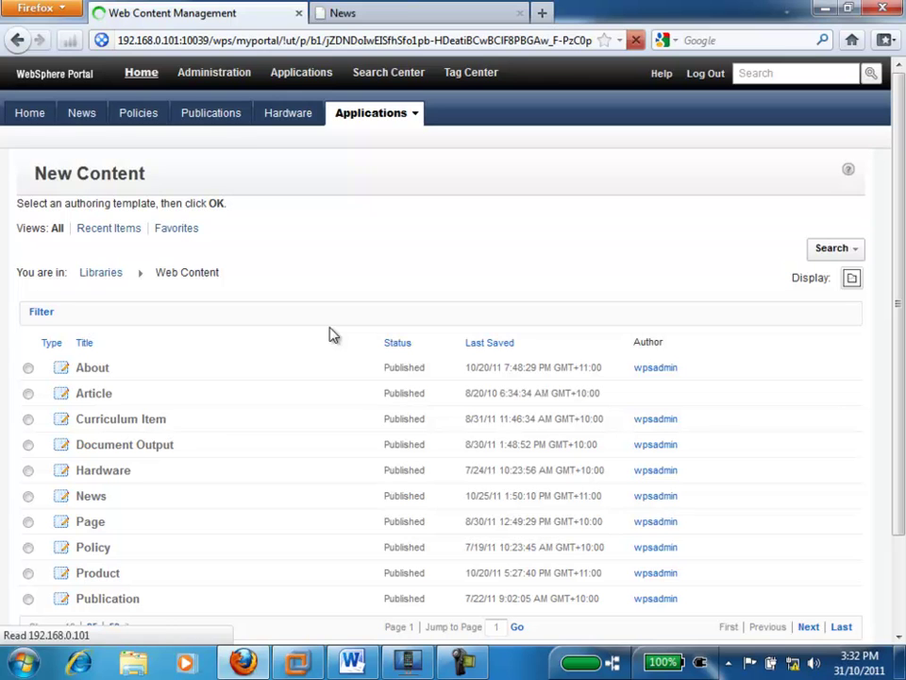
pyautogui.click(28, 496)
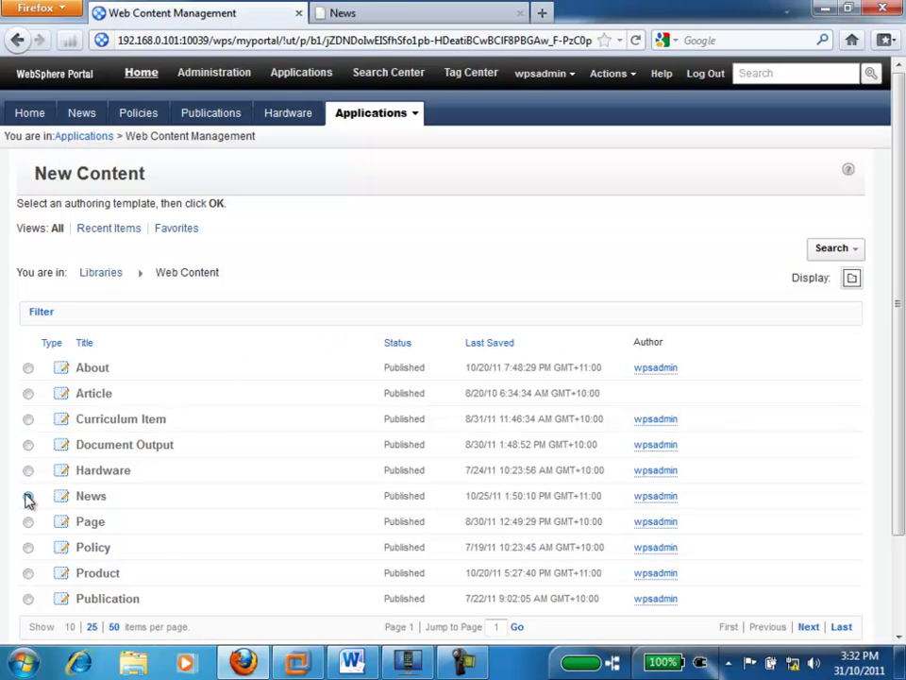
pyautogui.scroll(-2, 651, 521)
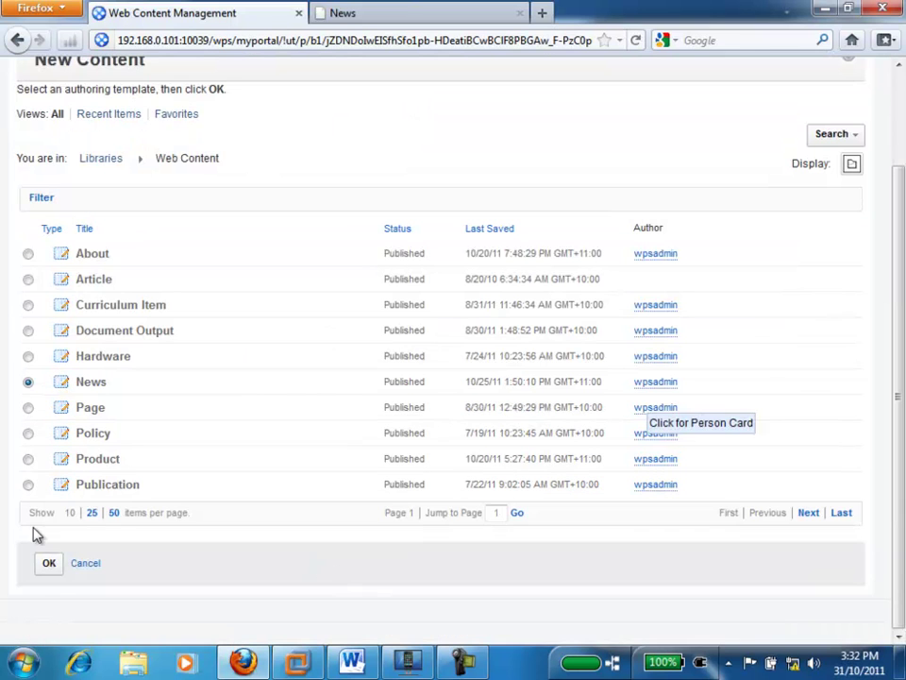
pyautogui.click(49, 563)
pyautogui.click(508, 309)
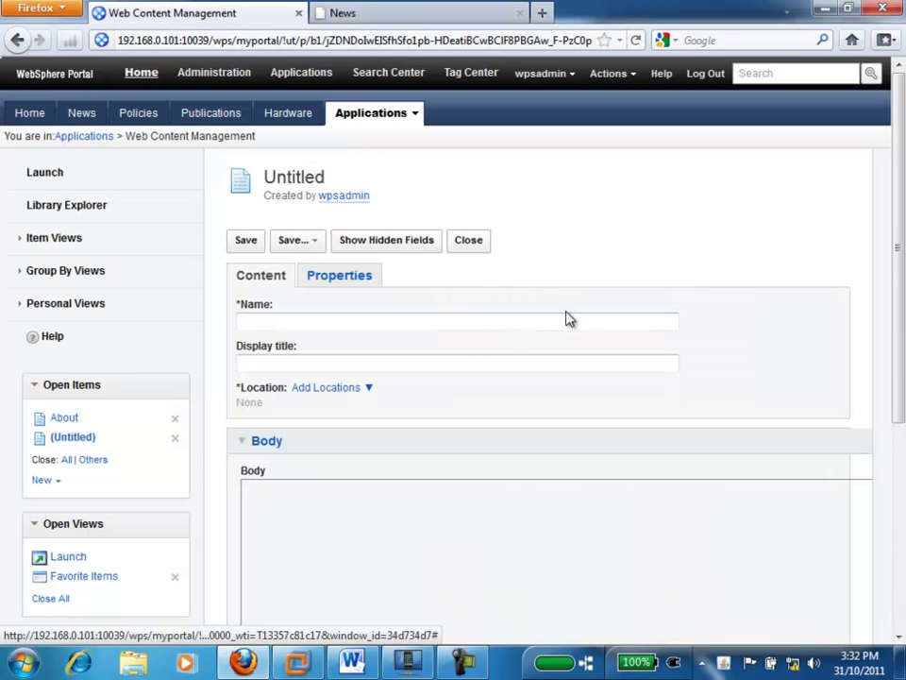
# Copy the selected article text in the Word document and return to the new item in Firefox
pyautogui.click(267, 326)
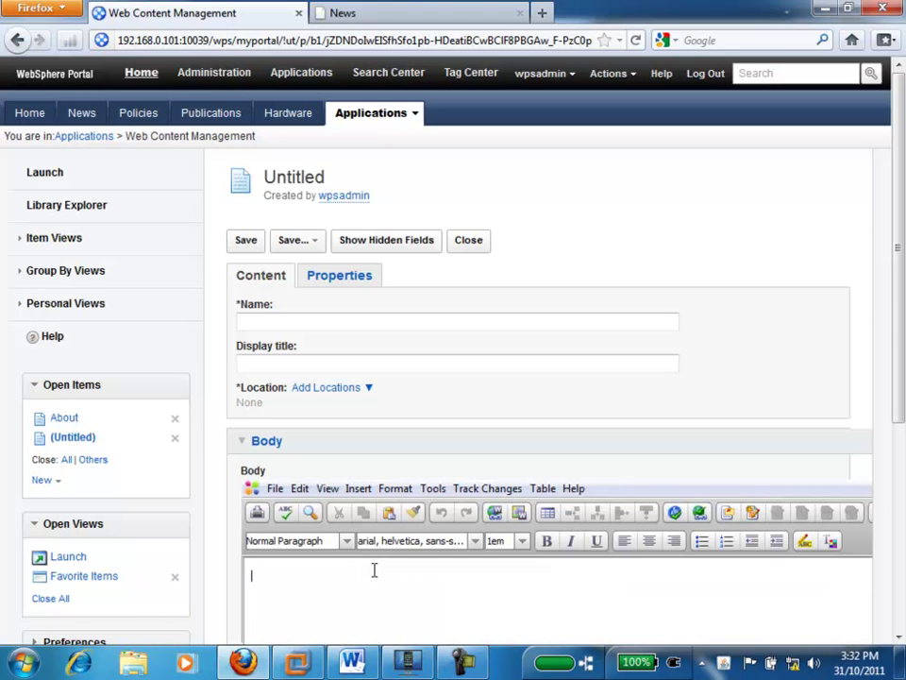
pyautogui.moveTo(901, 250); pyautogui.dragTo(899, 362)
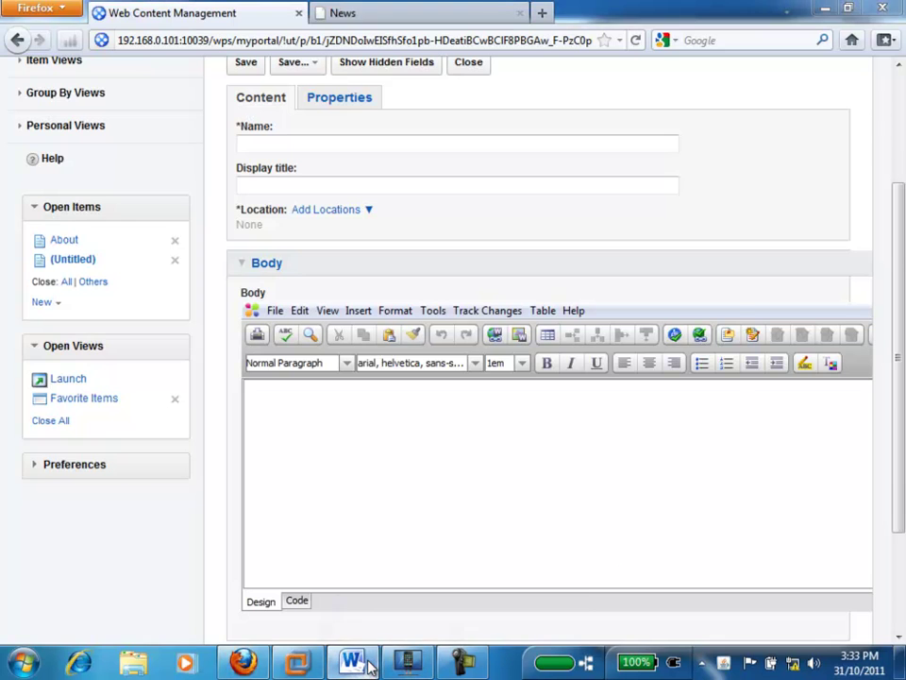
pyautogui.click(368, 666)
pyautogui.rightClick(387, 314)
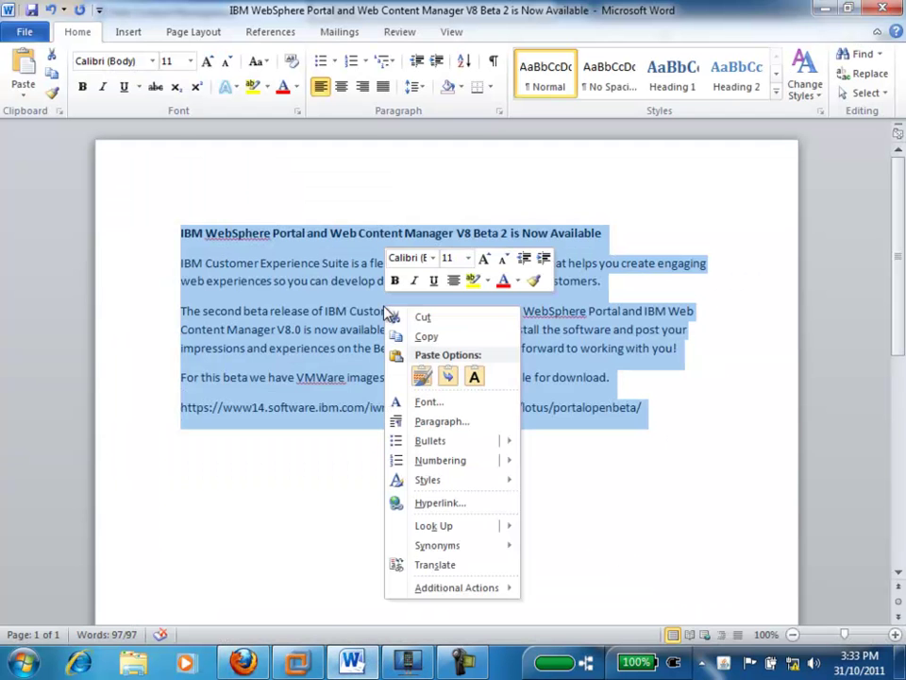
pyautogui.click(464, 338)
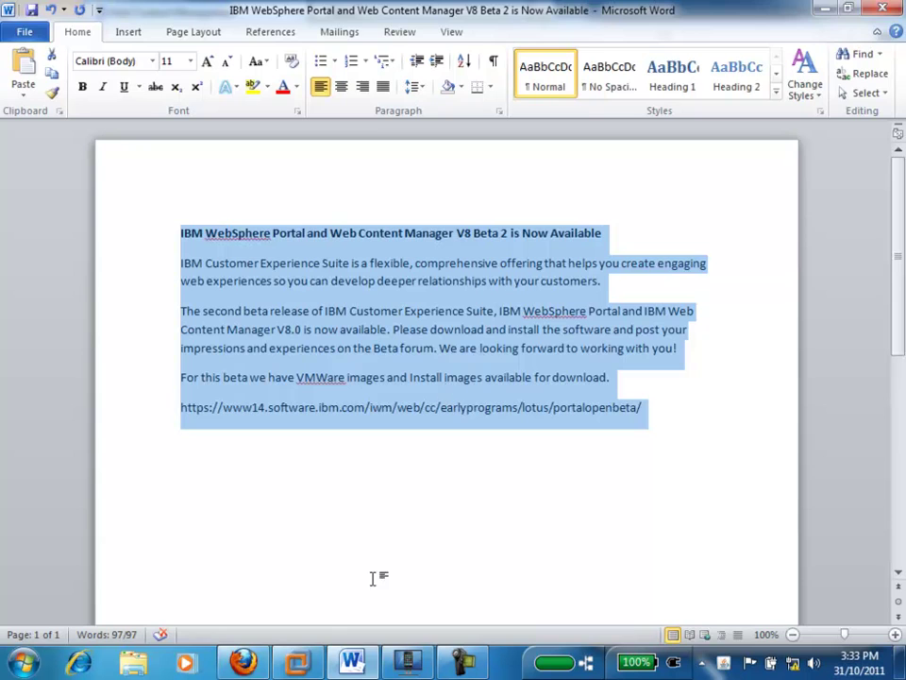
pyautogui.click(243, 663)
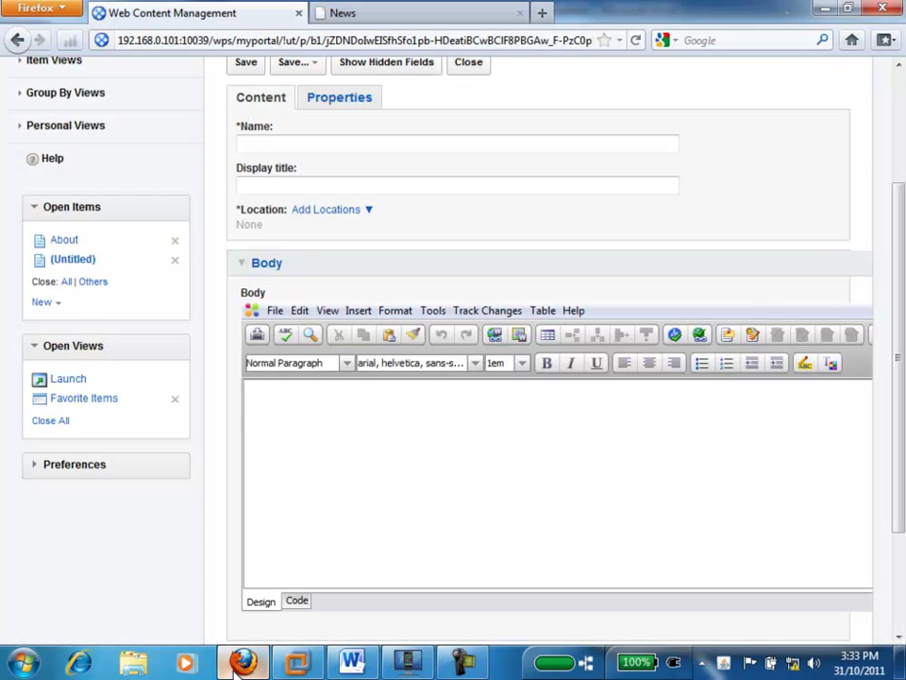
# Paste the Word article into the Body field as Clean HTML
pyautogui.click(299, 311)
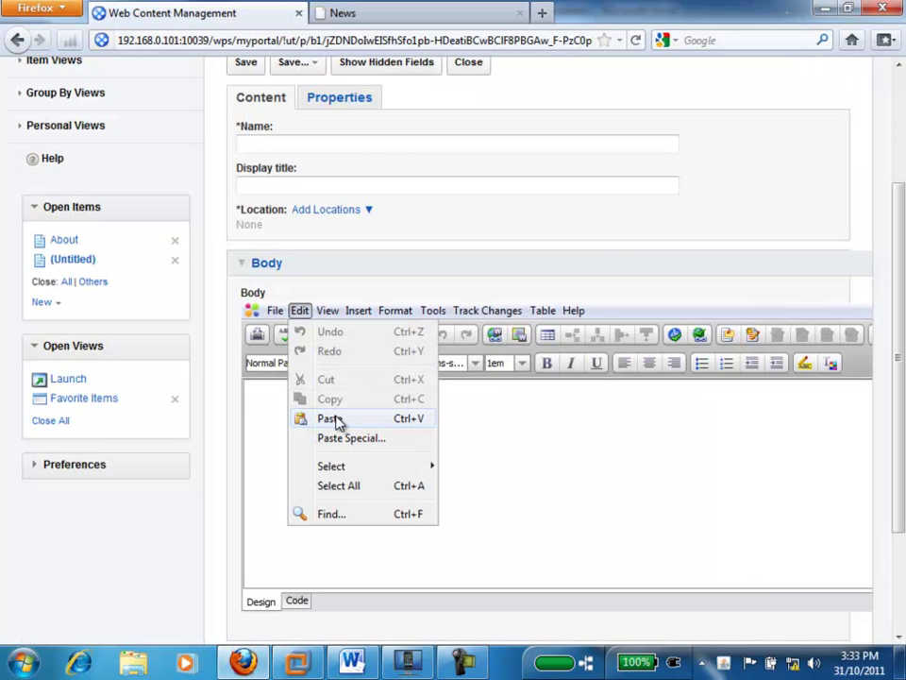
pyautogui.click(336, 422)
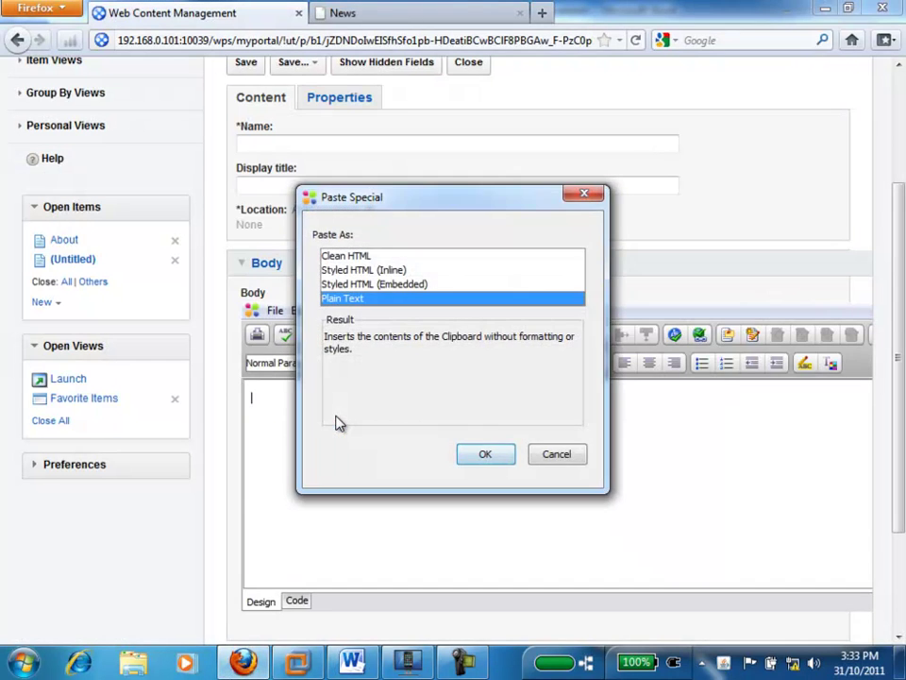
pyautogui.click(401, 255)
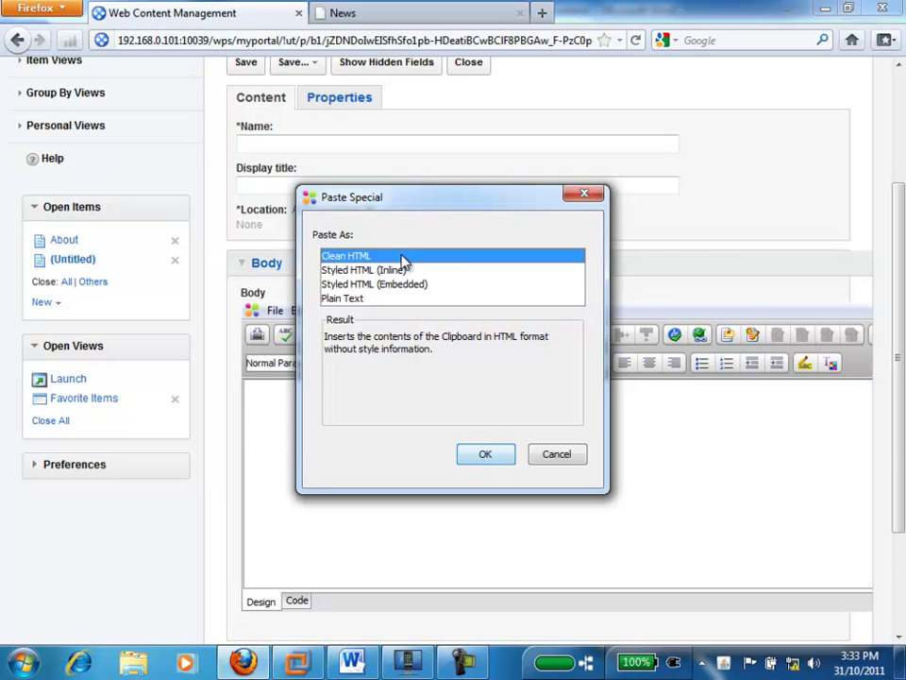
pyautogui.click(486, 454)
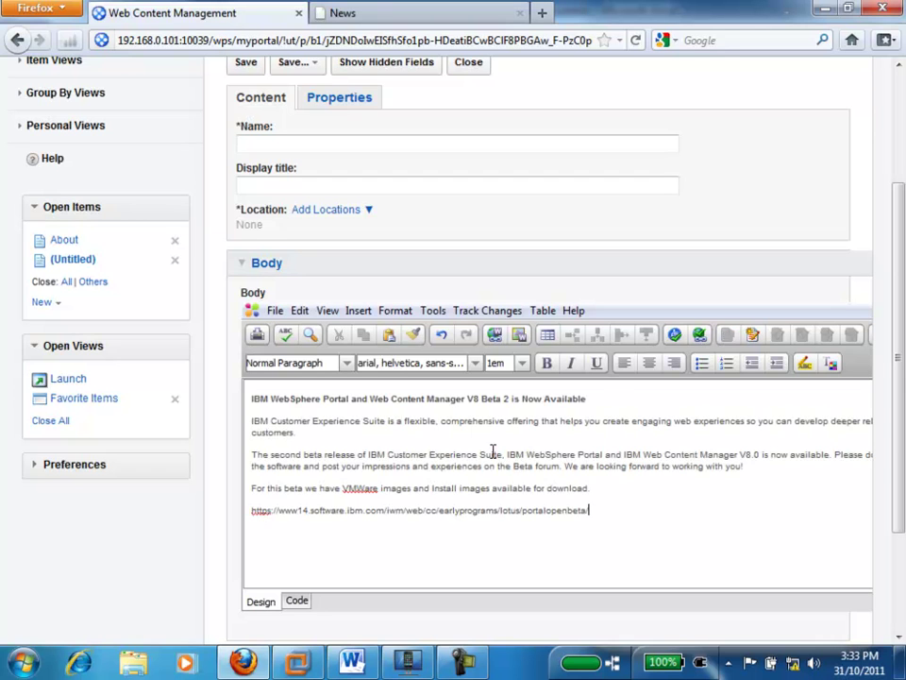
# Cut the article heading from the Body and paste it into the Name field
pyautogui.moveTo(606, 398); pyautogui.dragTo(460, 380)
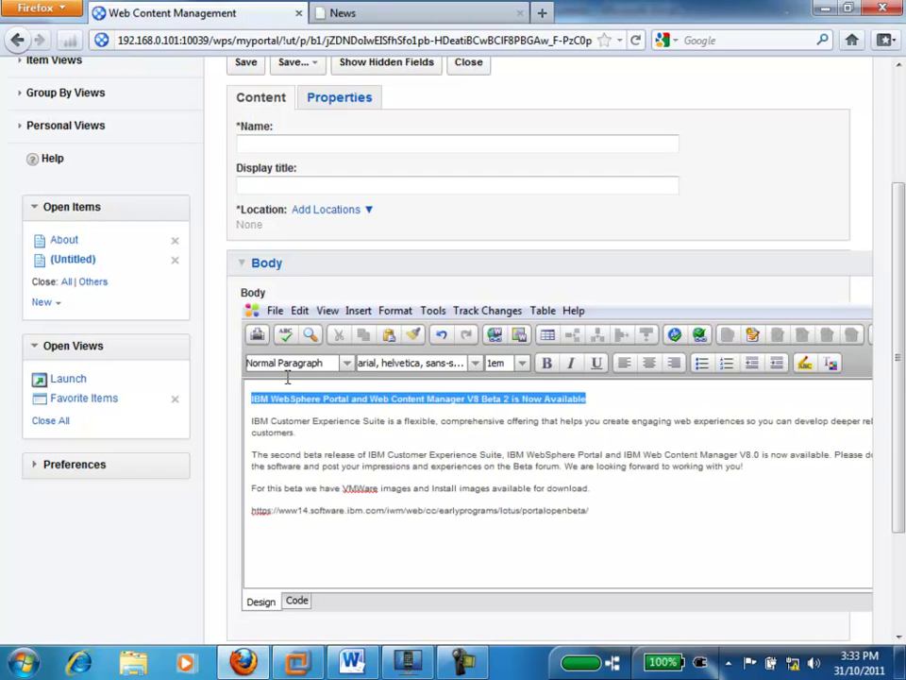
pyautogui.rightClick(311, 403)
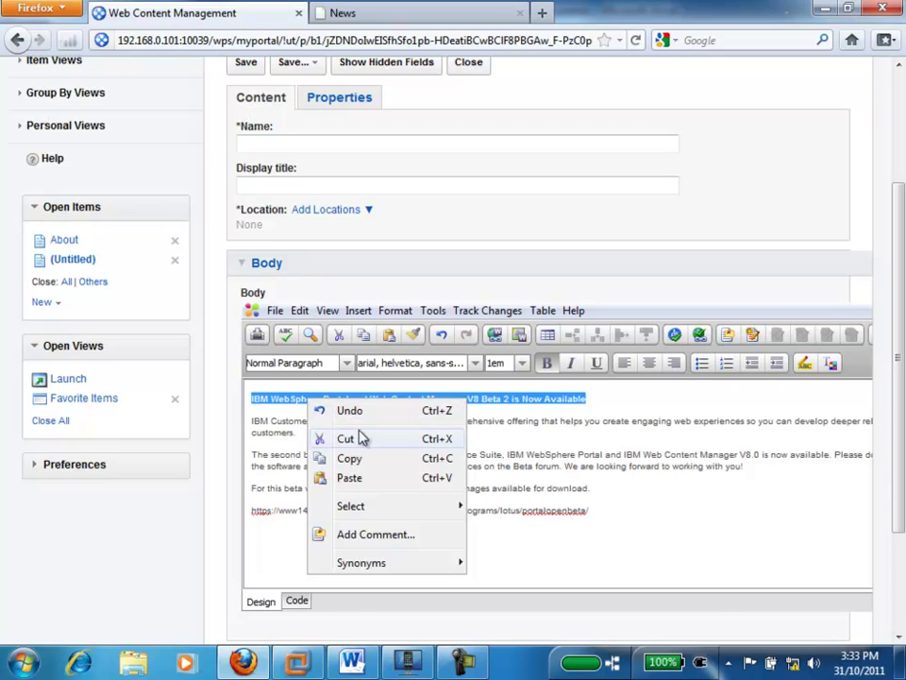
pyautogui.click(345, 439)
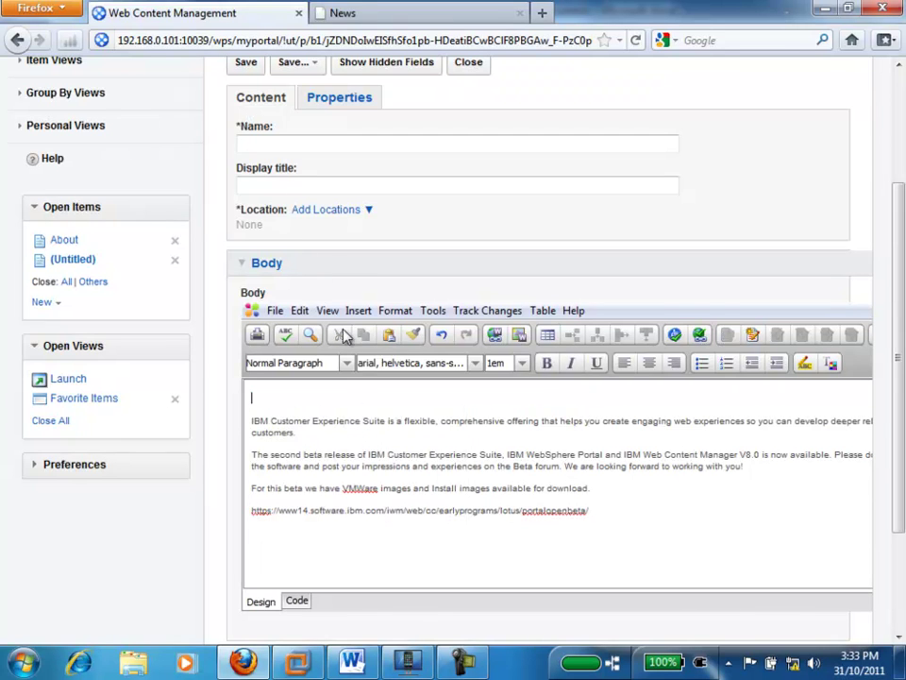
pyautogui.click(311, 142)
pyautogui.hotkey('ctrl', 'v')
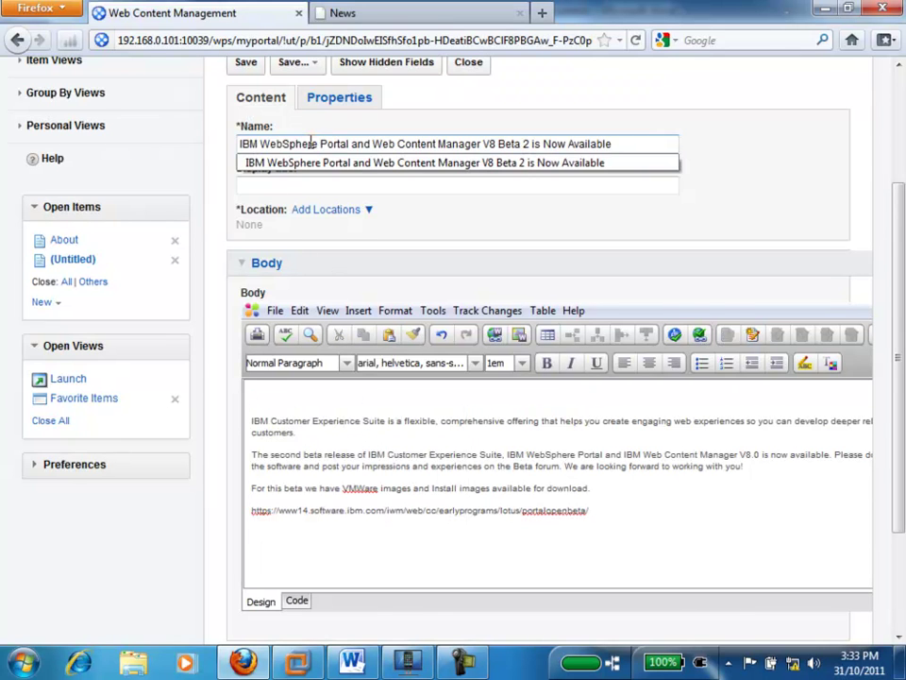
pyautogui.click(317, 162)
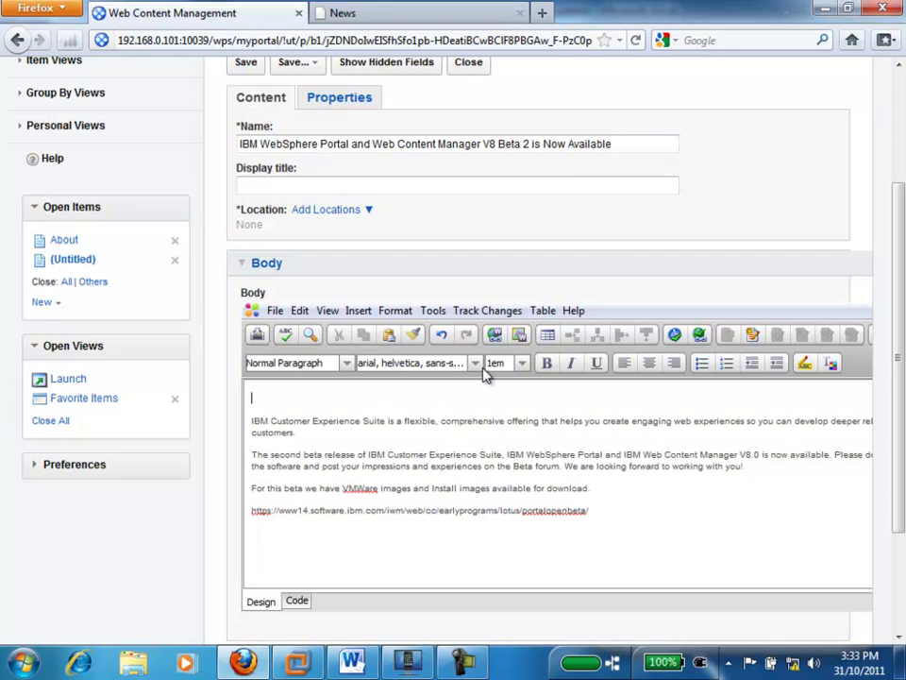
# Choose C:\Content\ces2.png as an Inline-layout image to insert into the body
pyautogui.click(519, 336)
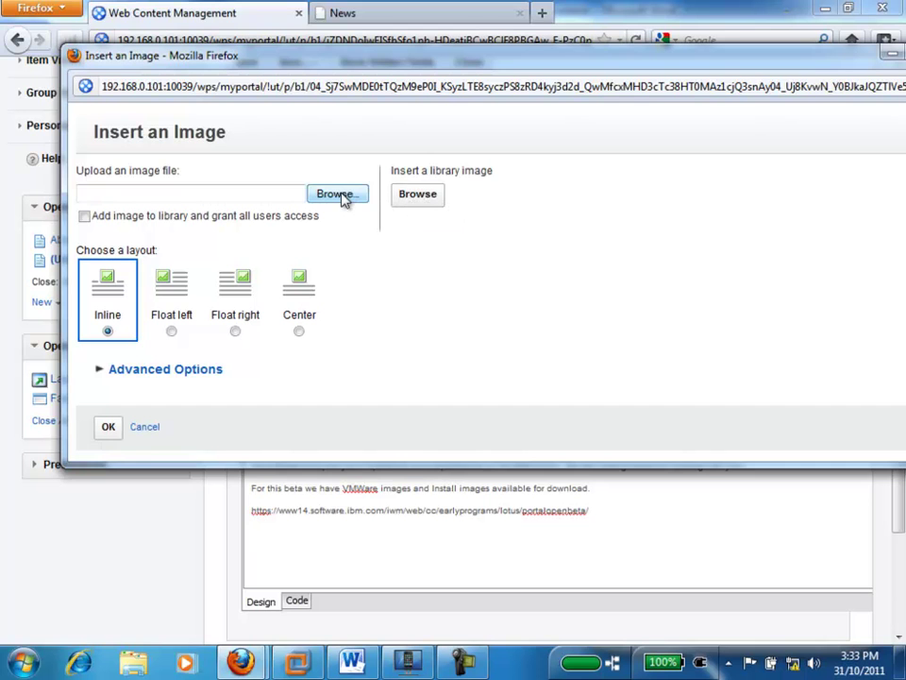
pyautogui.click(338, 195)
pyautogui.click(276, 123)
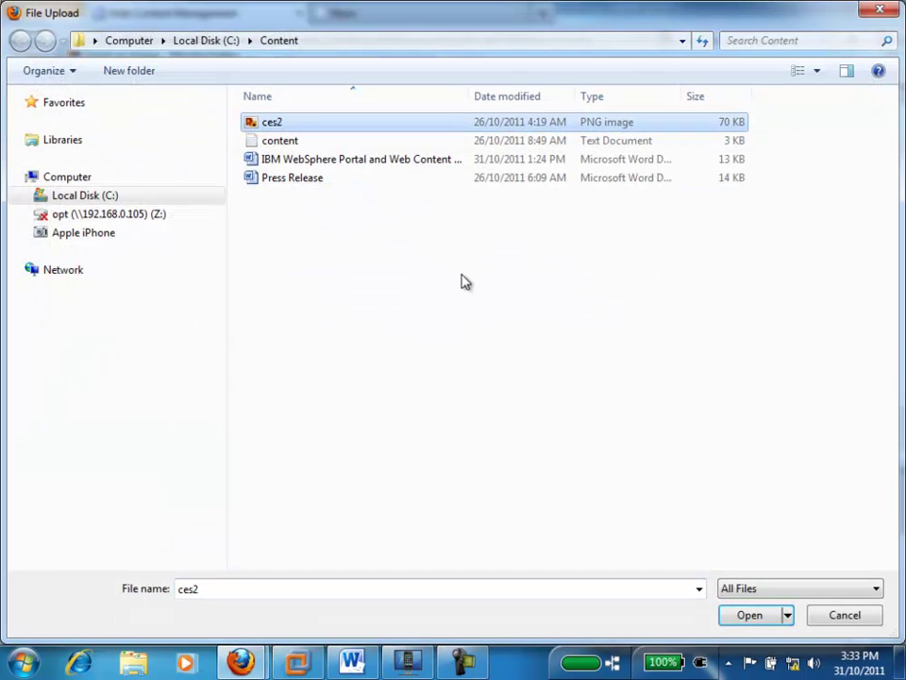
pyautogui.click(752, 612)
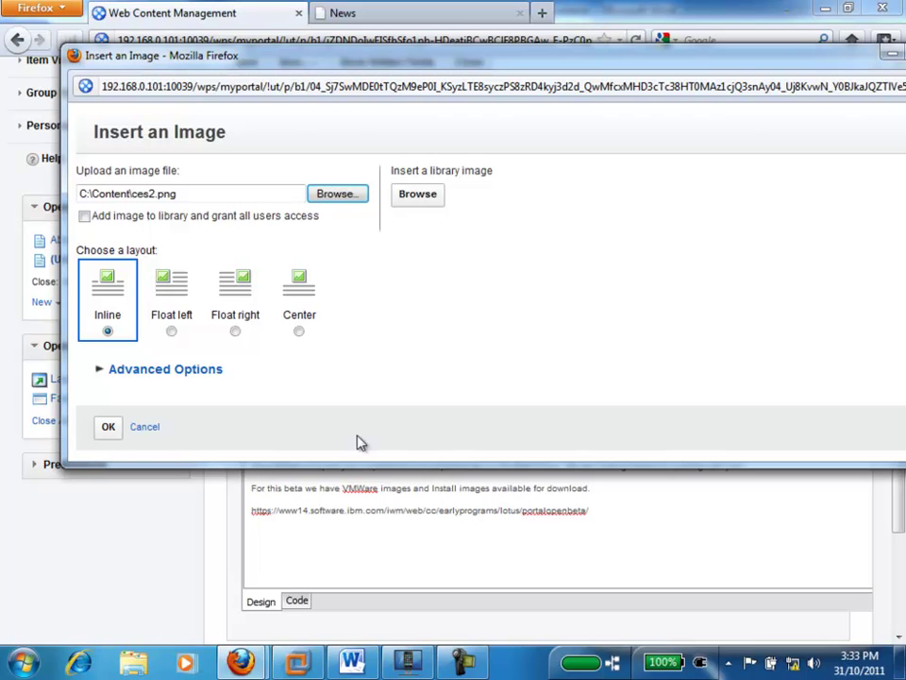
pyautogui.click(110, 430)
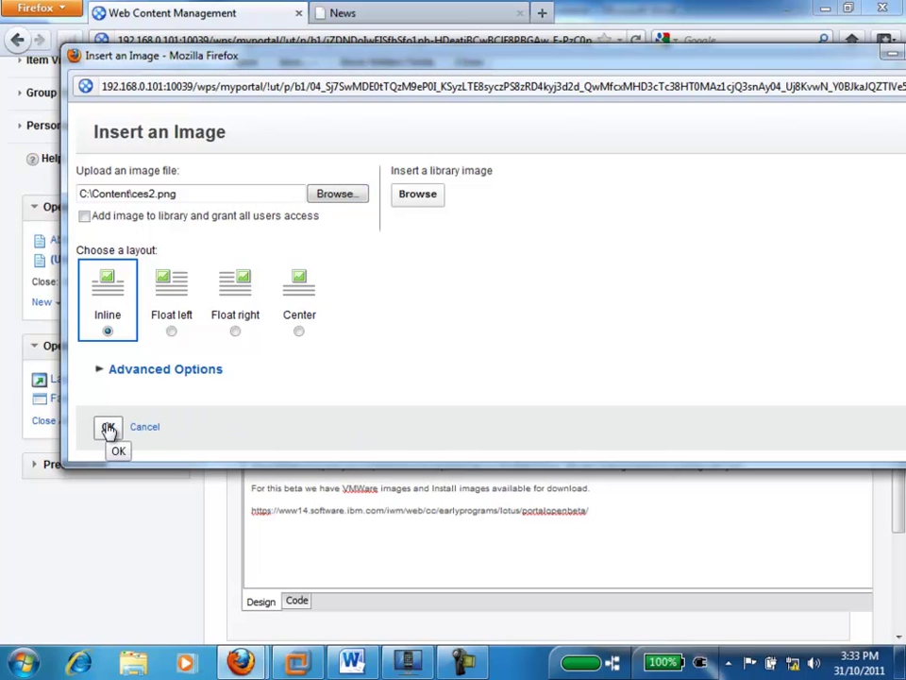
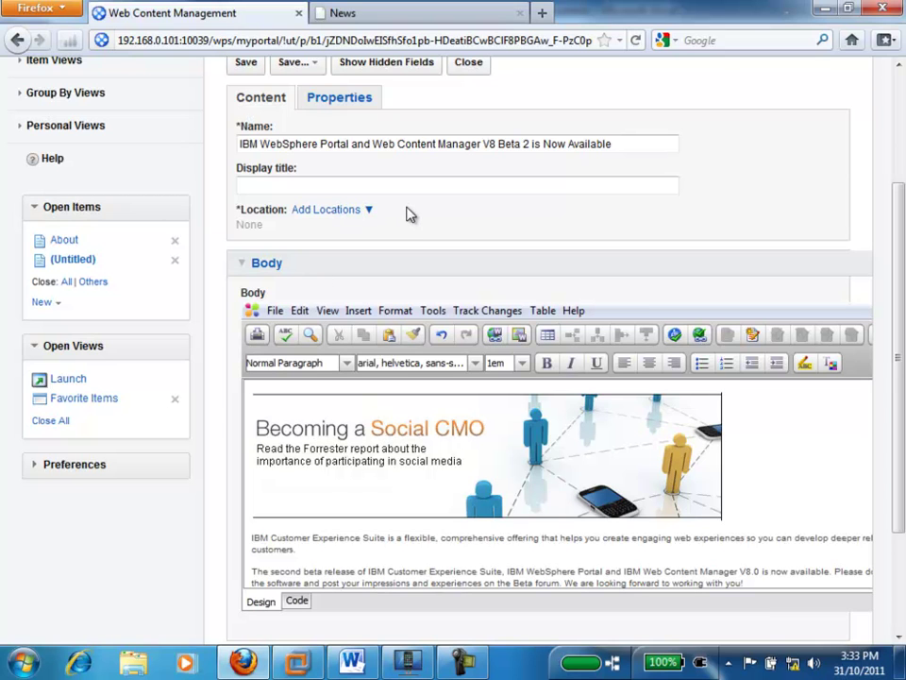
# Add Web Content/Internet/News and Web Content/iPhone/News as the article's site area locations
pyautogui.click(370, 212)
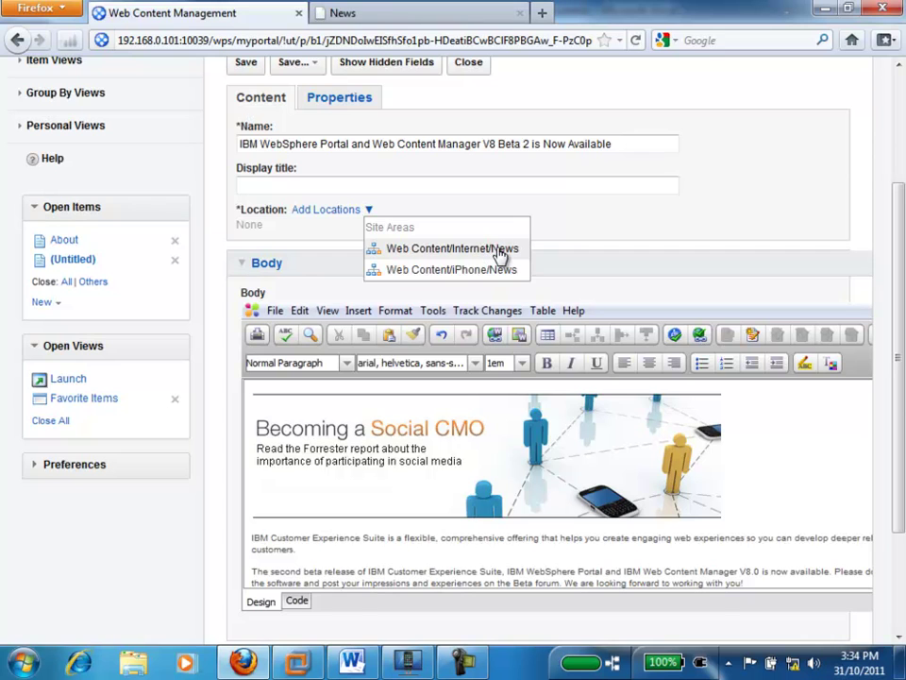
pyautogui.click(496, 250)
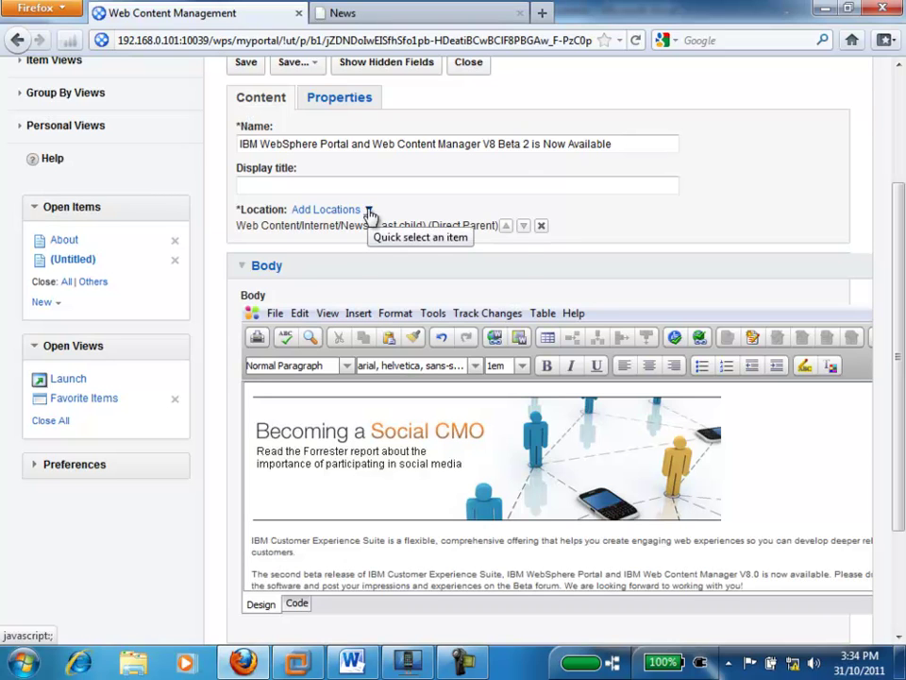
pyautogui.click(369, 211)
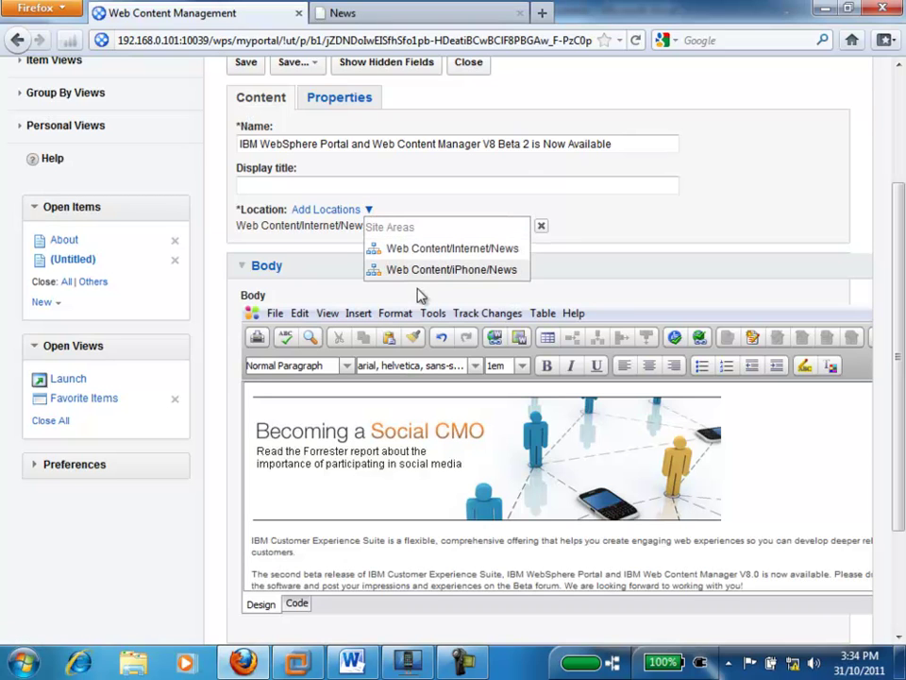
pyautogui.click(493, 270)
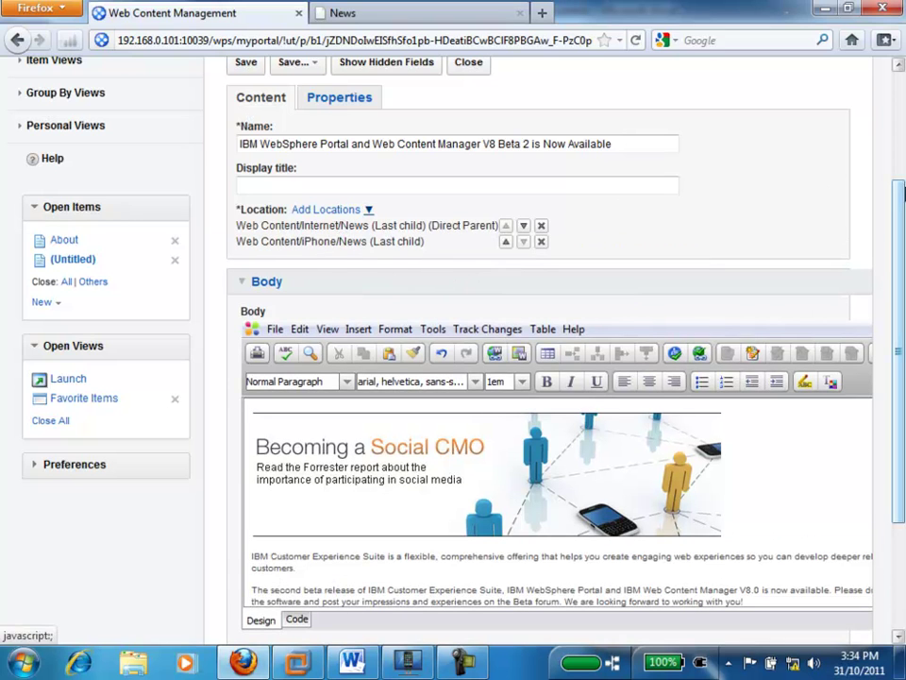
pyautogui.moveTo(901, 198); pyautogui.dragTo(900, 91)
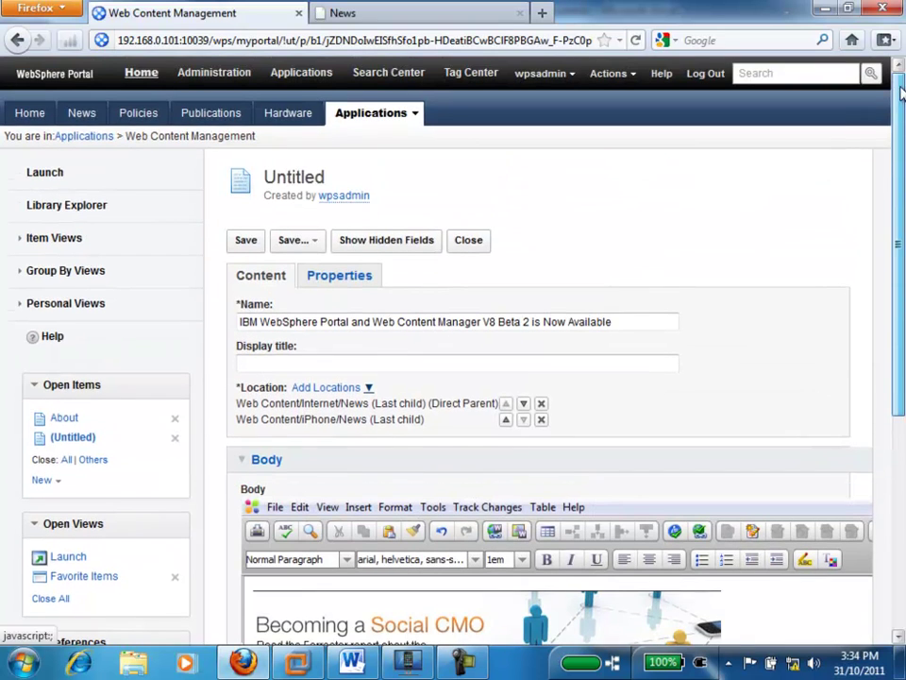
pyautogui.click(308, 242)
# Save and read the article, then advance it to the next workflow stage twice
pyautogui.click(330, 265)
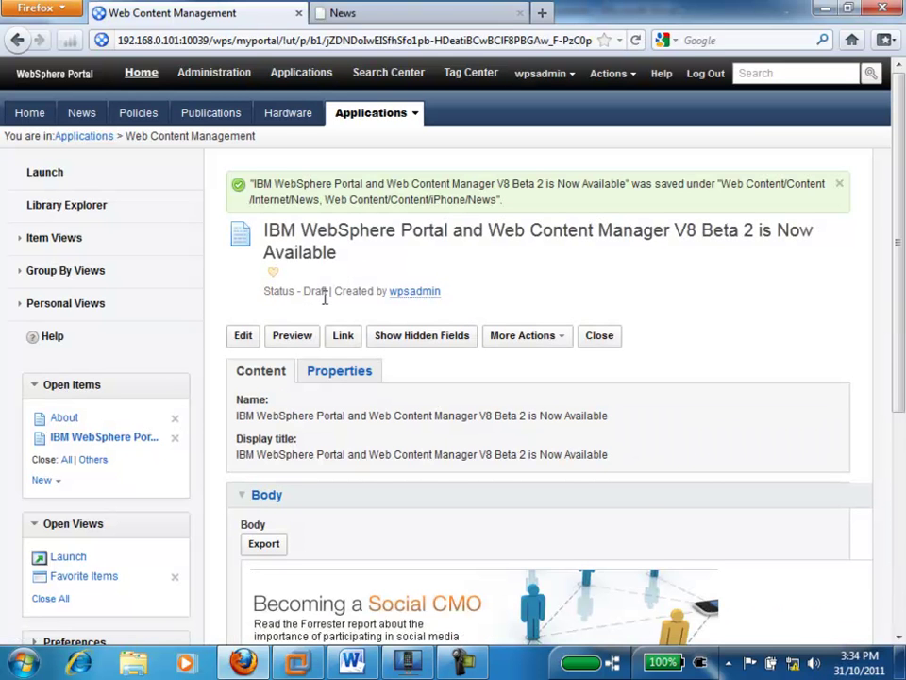
pyautogui.click(548, 337)
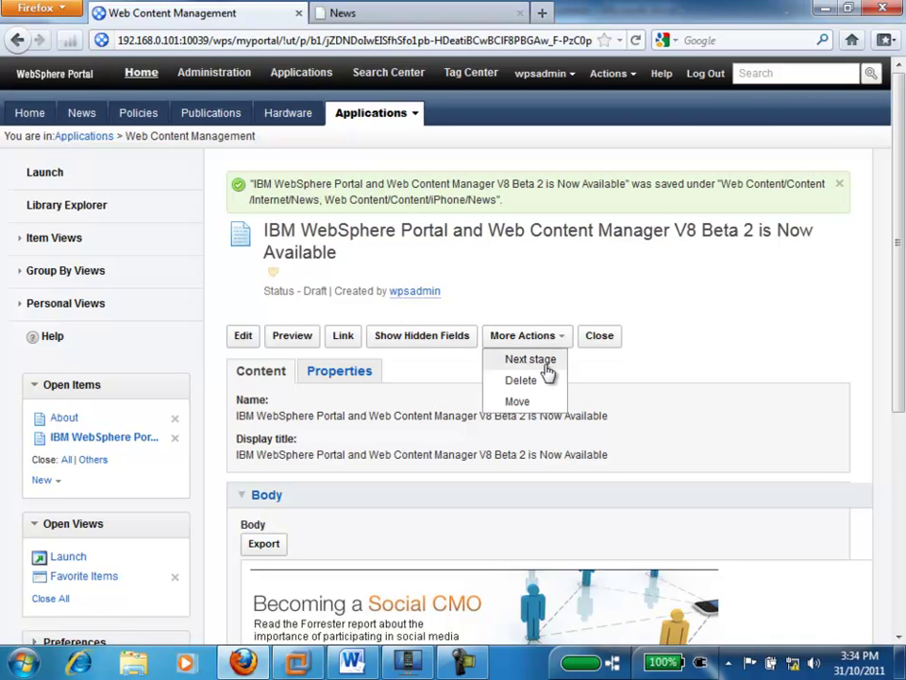
pyautogui.click(549, 370)
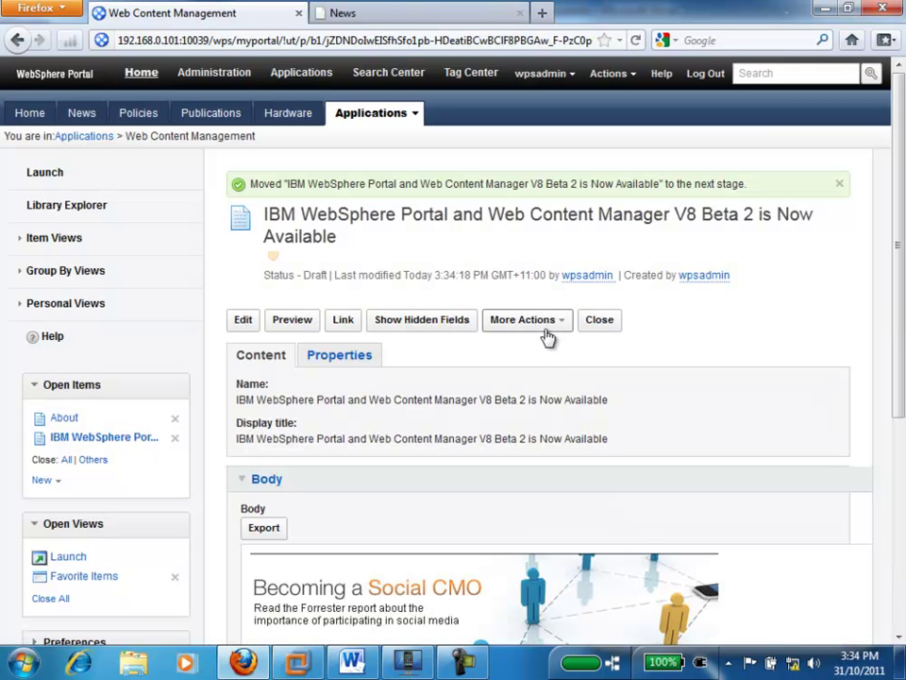
pyautogui.click(546, 324)
pyautogui.click(548, 347)
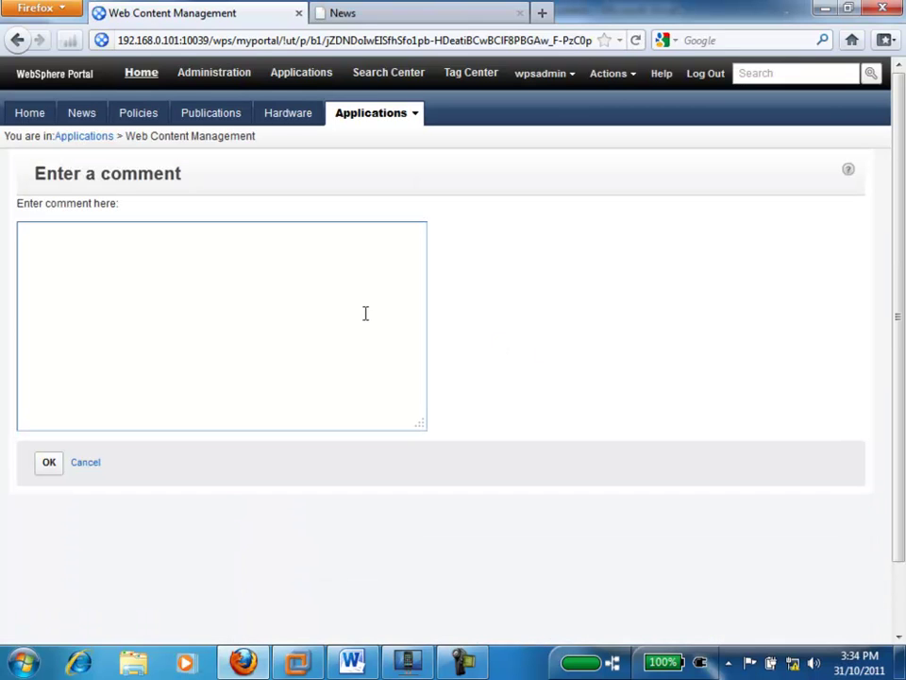
# Submit the approval comment 'Content looks great. Approved.' to publish the article
pyautogui.click(345, 315)
pyautogui.write('Content looks great. Approved.')
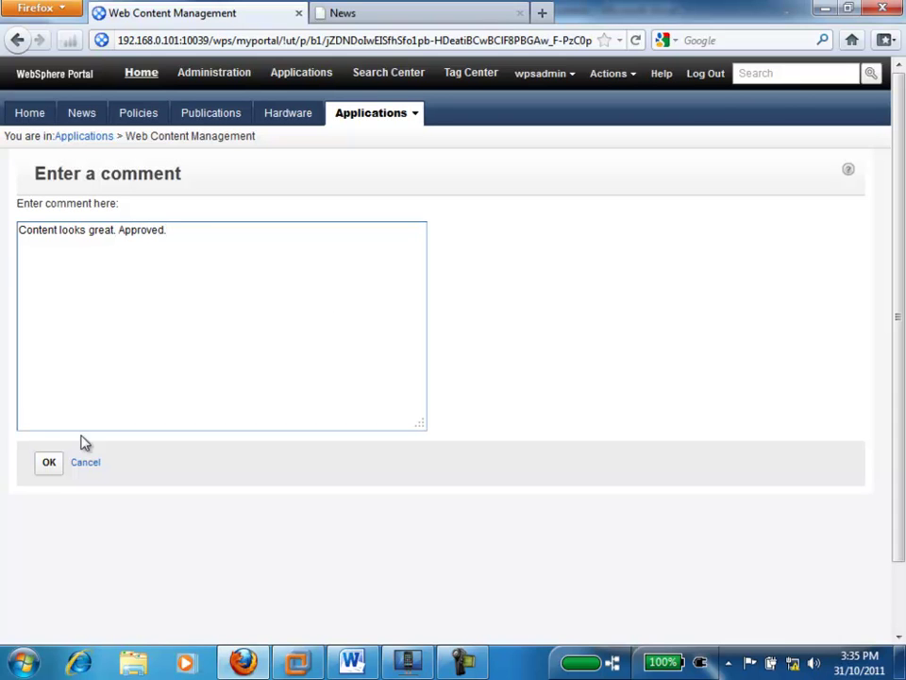
pyautogui.click(47, 463)
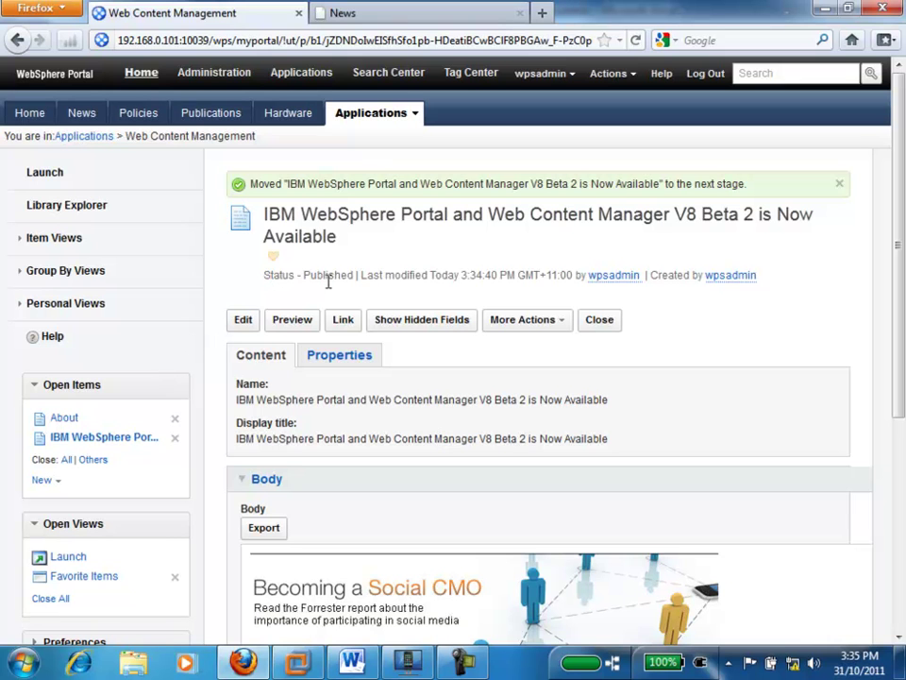
# Reload the live Internet News page and open the V8 Beta 2 article to read it
pyautogui.click(437, 15)
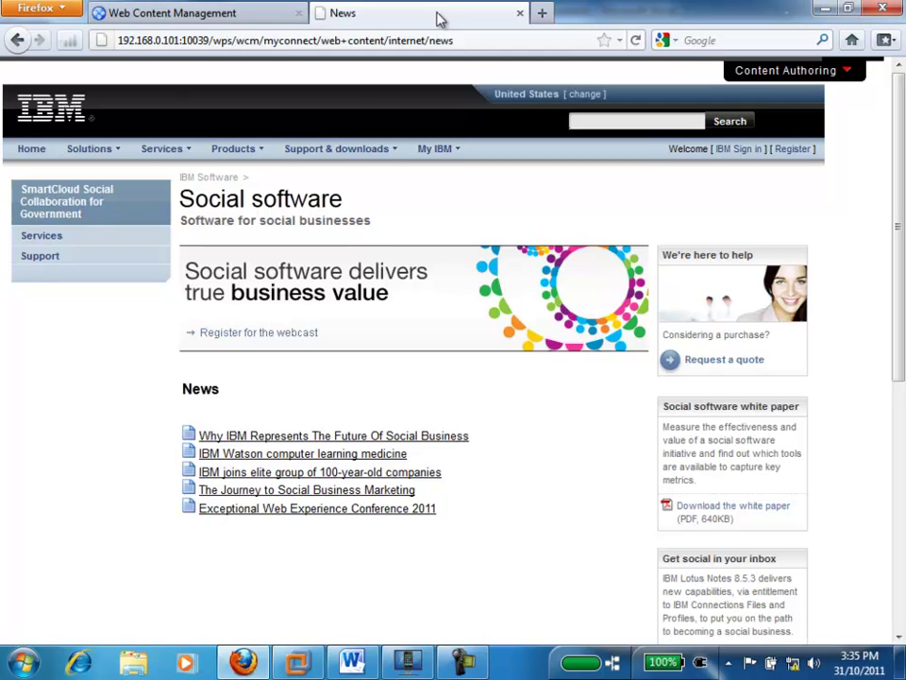
pyautogui.click(637, 41)
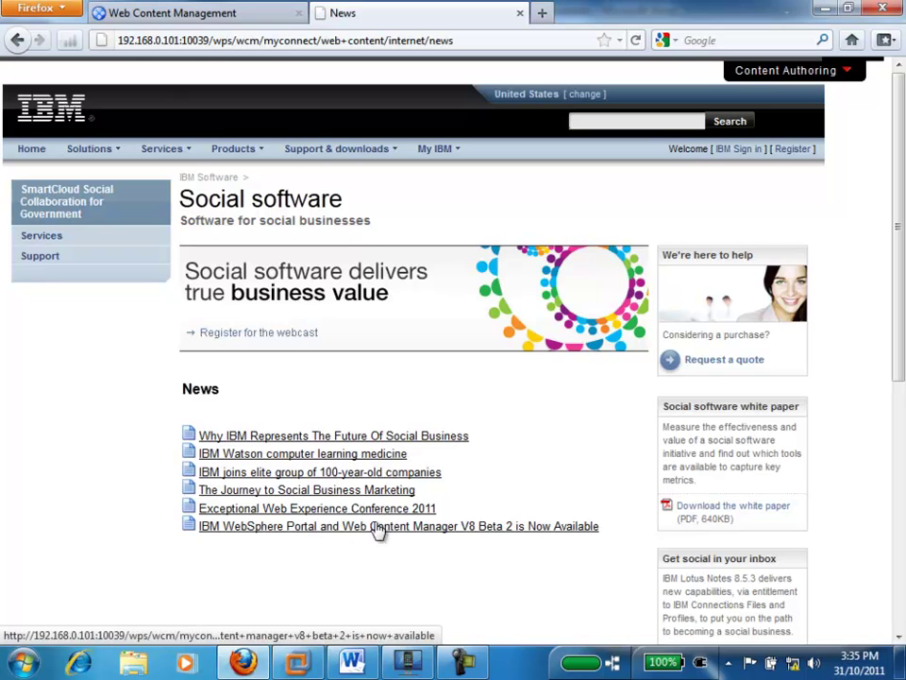
pyautogui.click(451, 527)
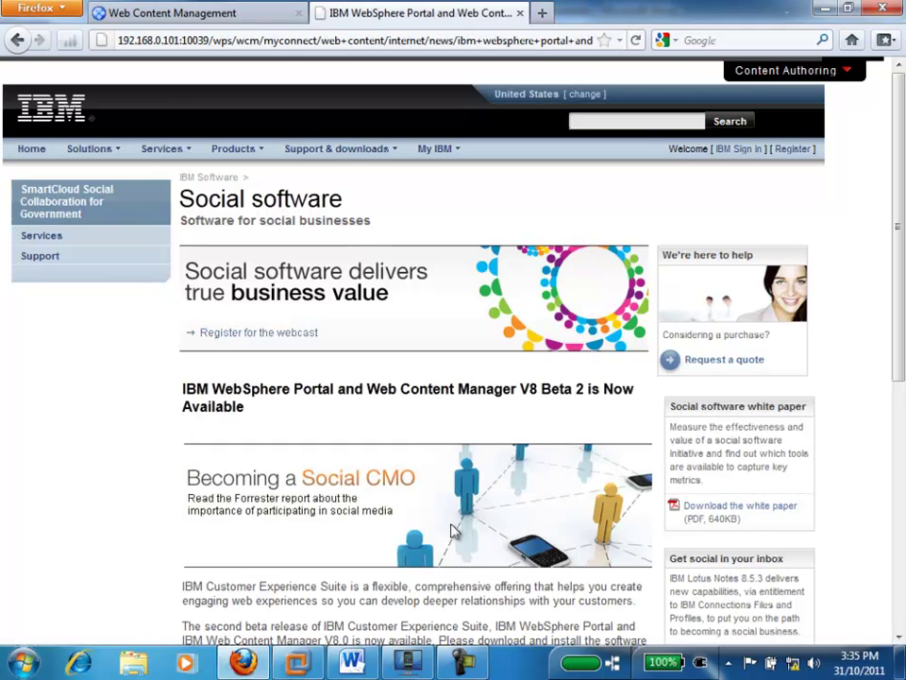
pyautogui.scroll(-5, 451, 530)
pyautogui.scroll(5, 904, 224)
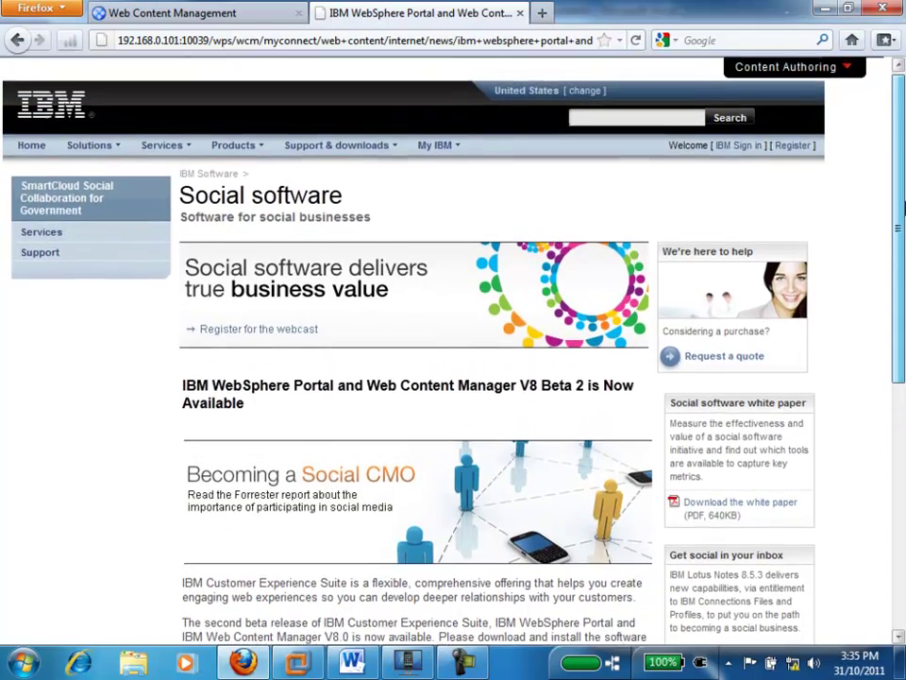
pyautogui.moveTo(904, 223); pyautogui.dragTo(904, 355)
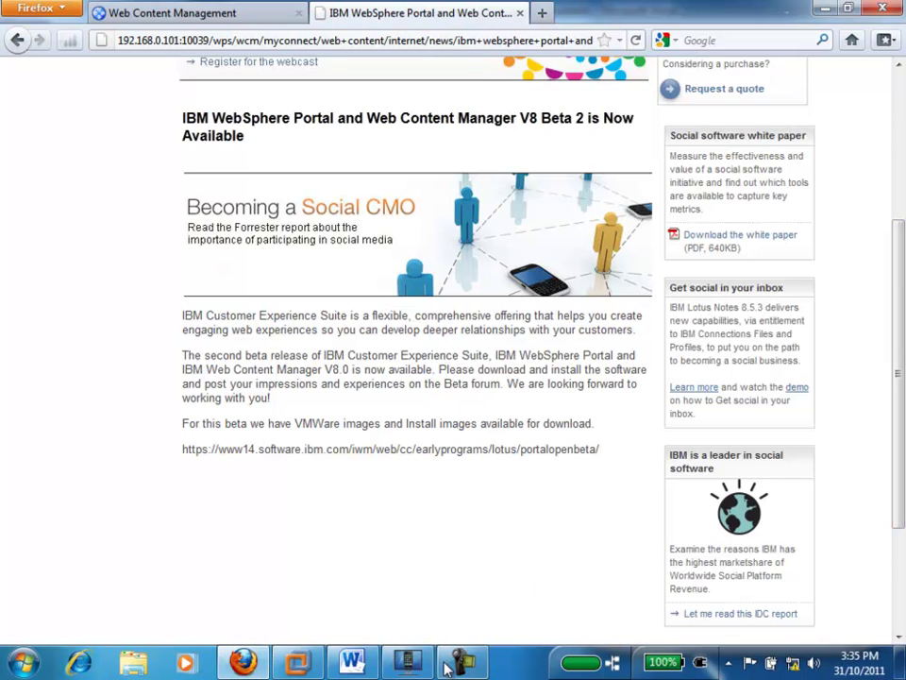
# Browse the mobile News and About pages in iPhone Simulator, then return to Web Content Management
pyautogui.click(417, 670)
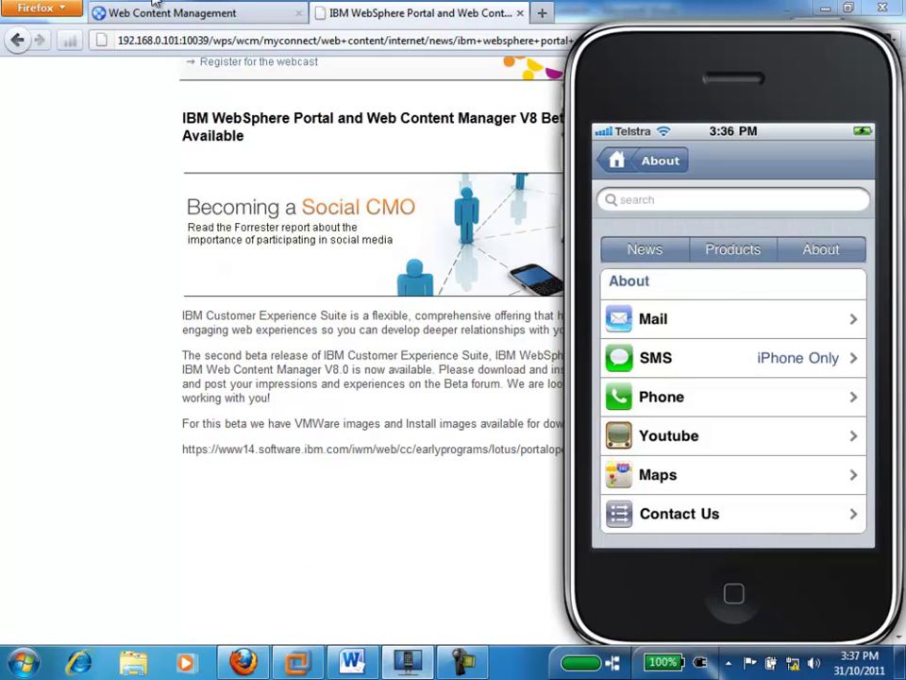
pyautogui.click(203, 14)
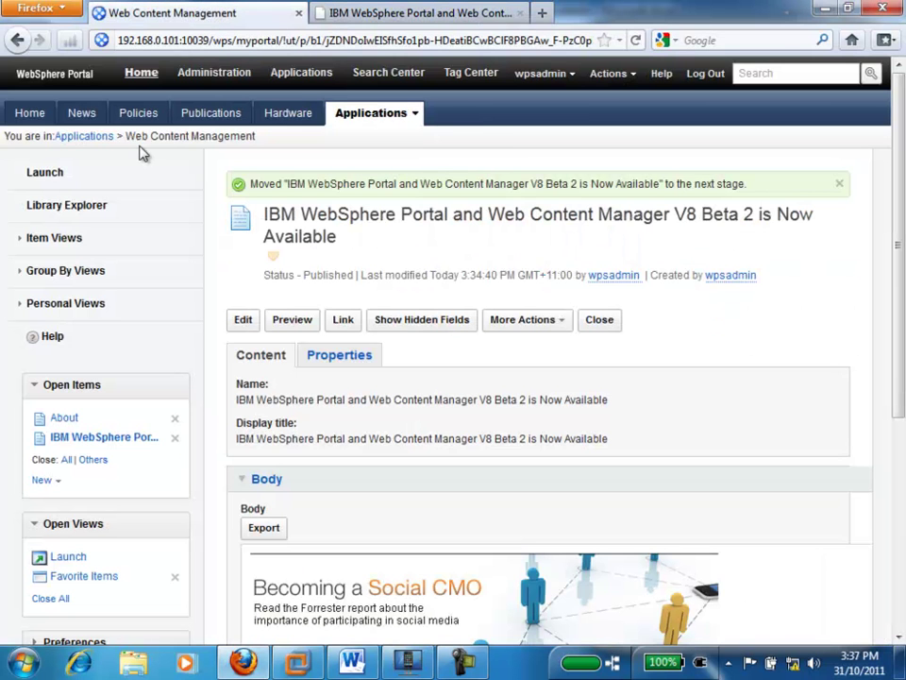
# Open the About content item in edit mode and scroll to its Email, Phone and SMS fields
pyautogui.click(71, 419)
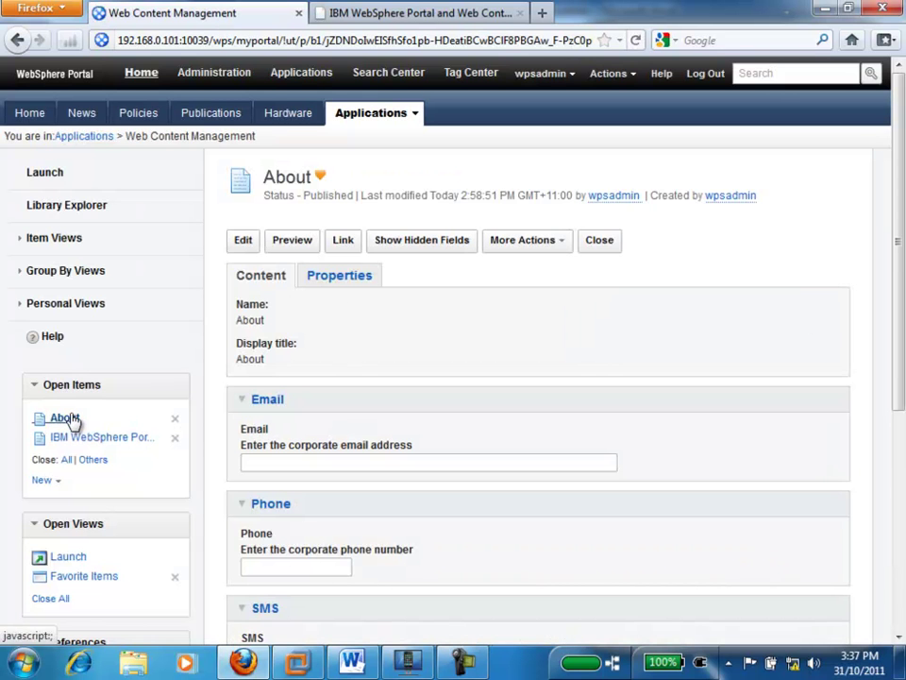
pyautogui.click(246, 242)
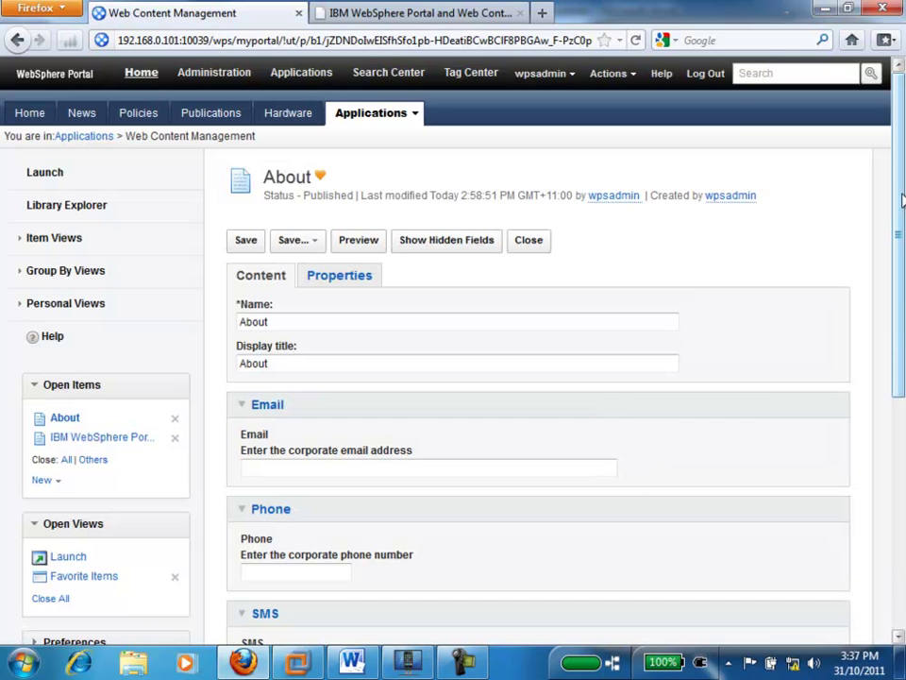
pyautogui.moveTo(902, 200); pyautogui.dragTo(901, 340)
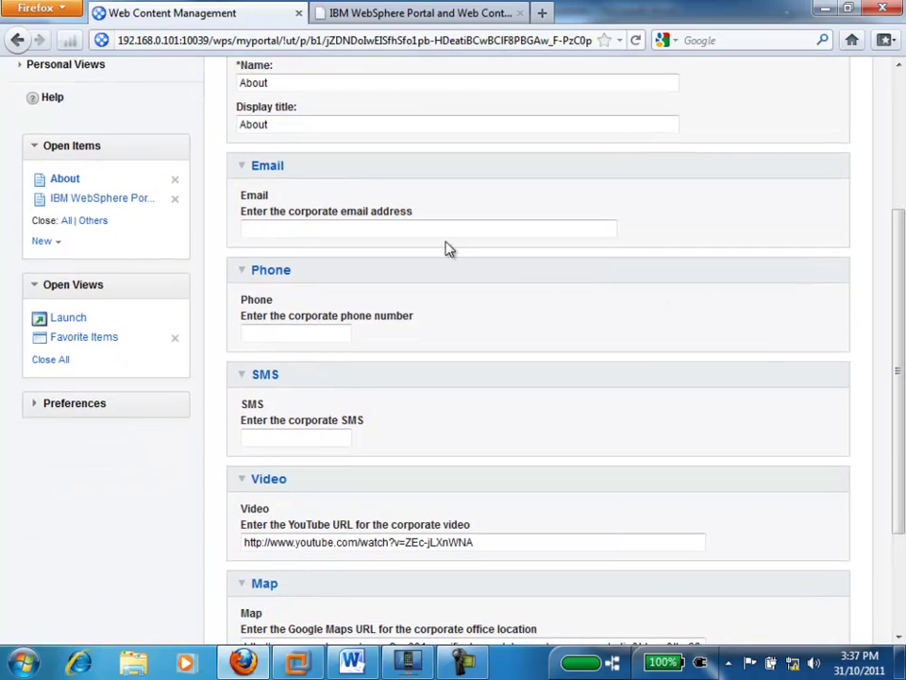
# Enter the corporate email address and phone number, and paste the phone number as the SMS contact
pyautogui.click(386, 228)
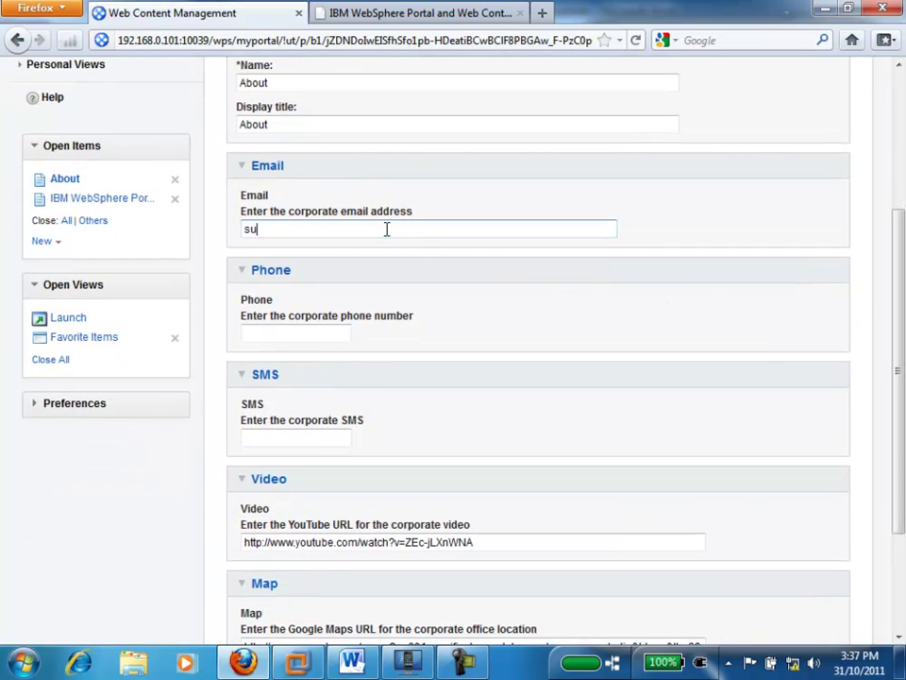
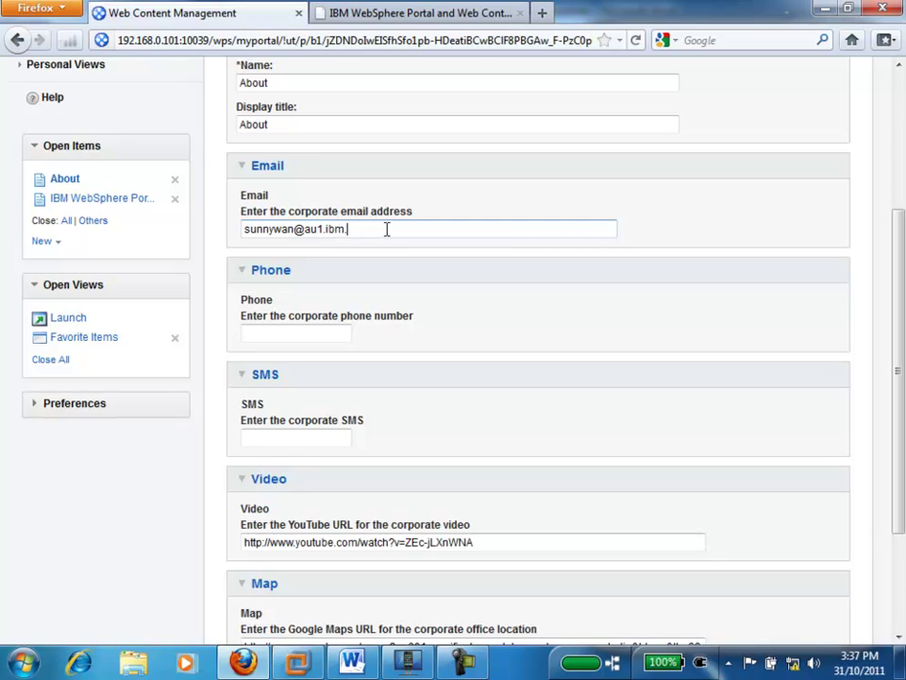
pyautogui.click(283, 330)
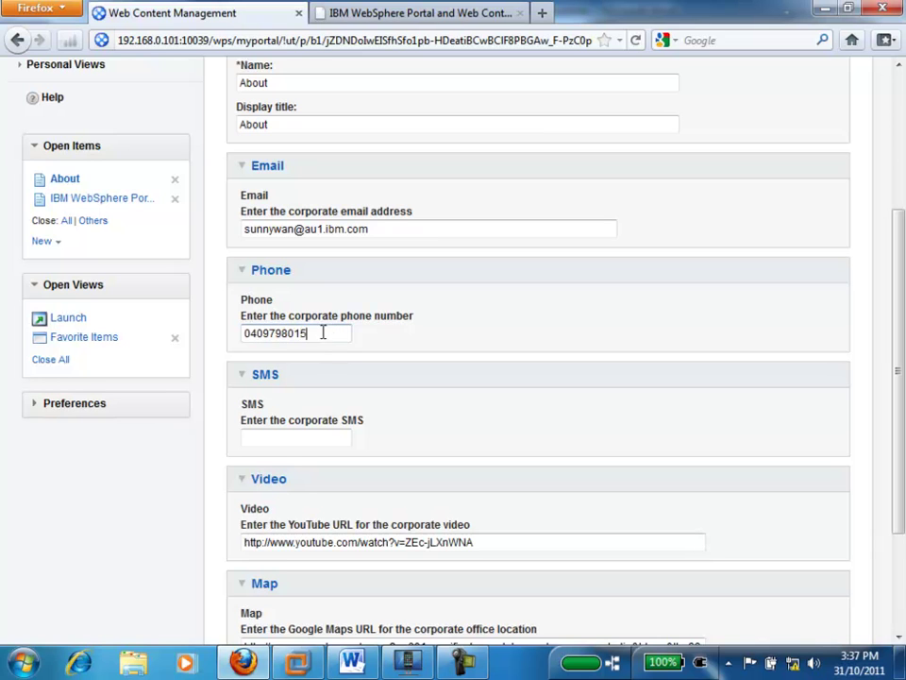
pyautogui.moveTo(322, 332); pyautogui.dragTo(164, 317)
pyautogui.hotkey('ctrl', 'c')
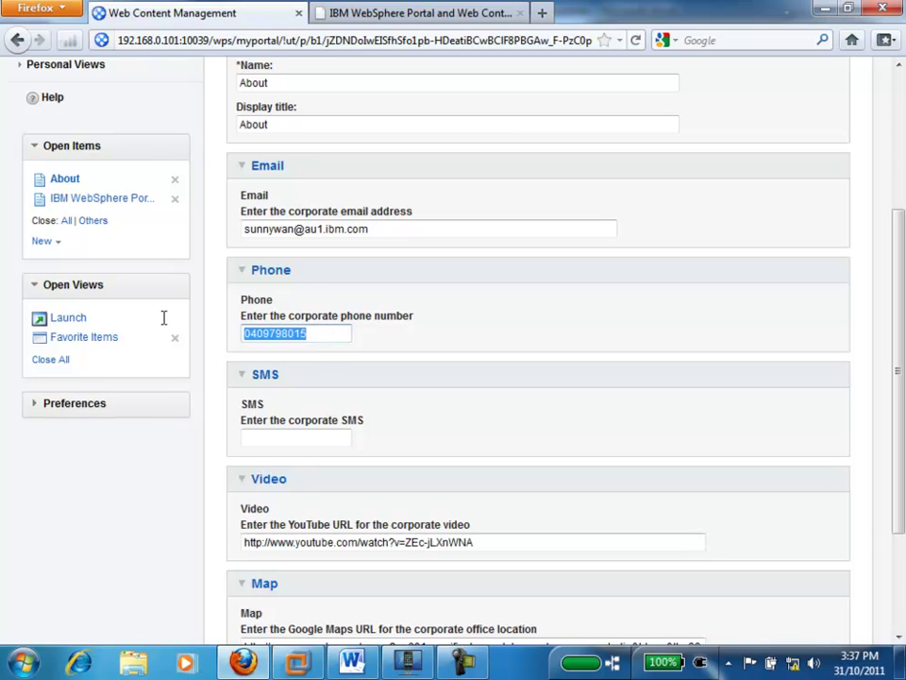
pyautogui.click(300, 435)
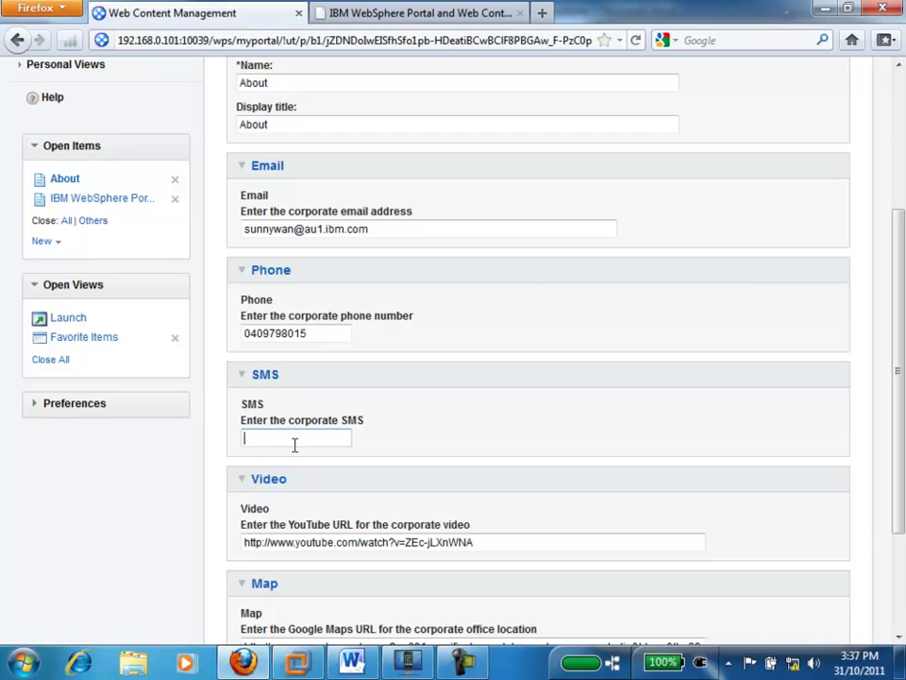
pyautogui.hotkey('ctrl', 'v')
pyautogui.moveTo(896, 371); pyautogui.dragTo(893, 477)
# Check the video and Map URL fields, save and read the About item, then view the iPhone simulator
pyautogui.click(506, 374)
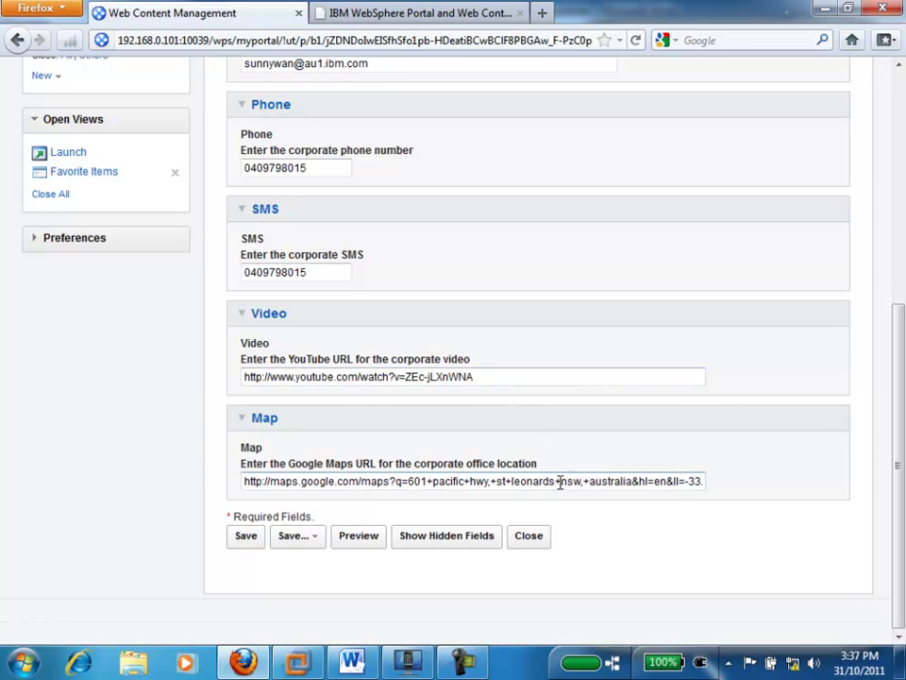
pyautogui.press('Tab')
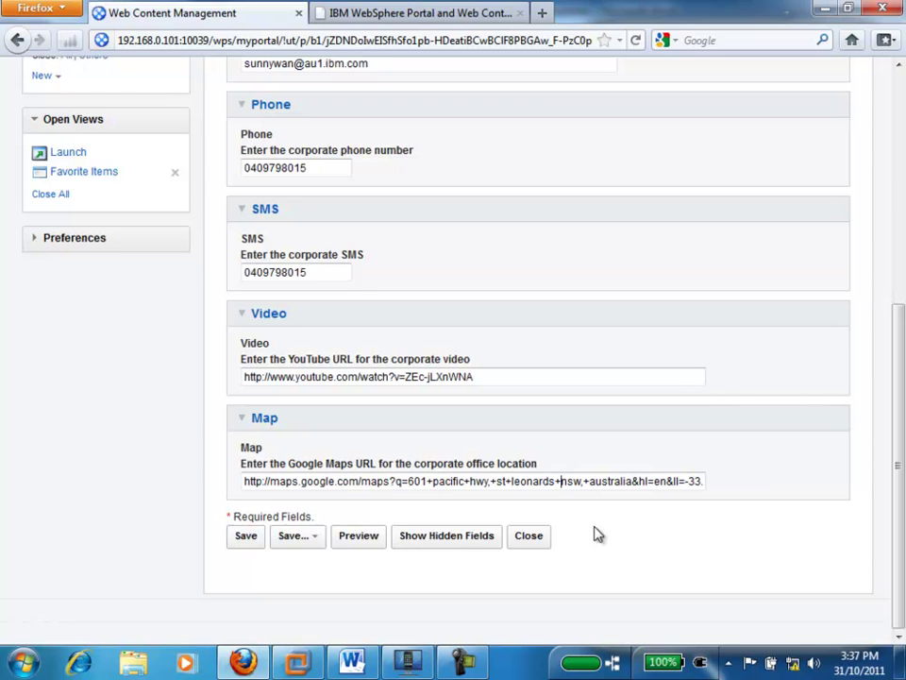
pyautogui.click(312, 546)
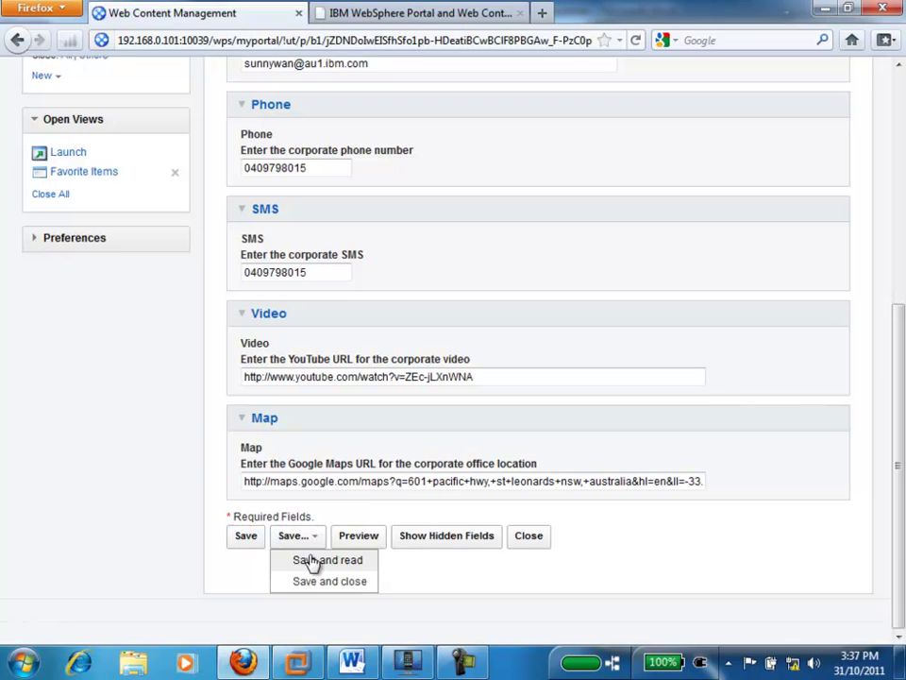
pyautogui.click(314, 564)
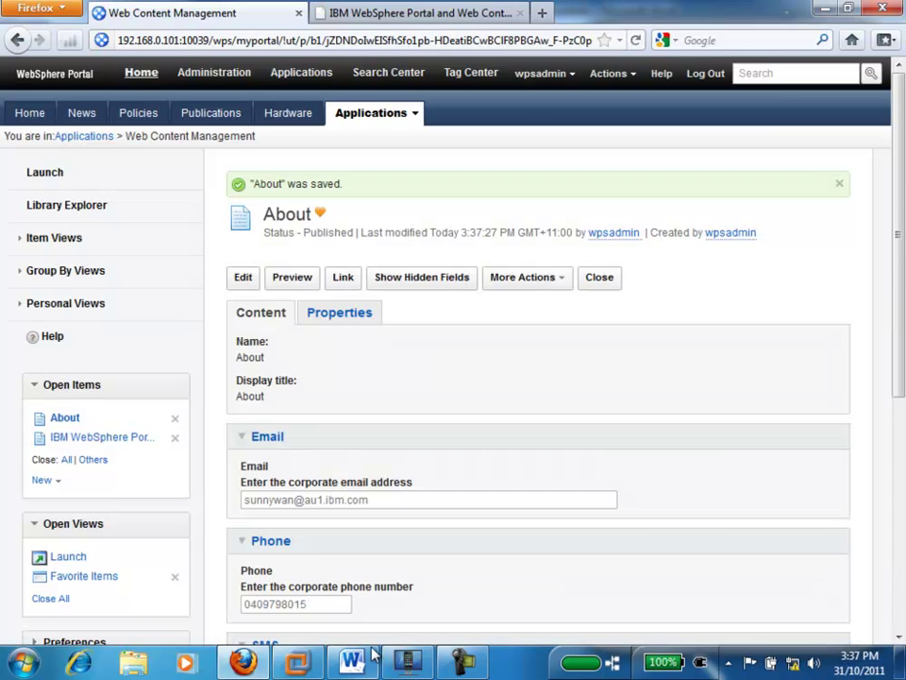
pyautogui.click(408, 666)
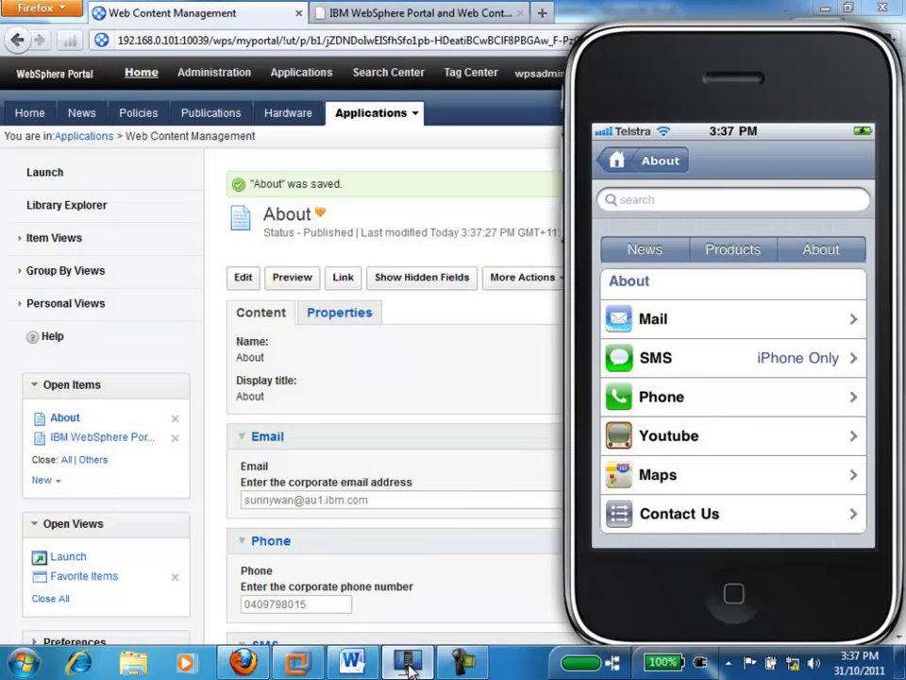